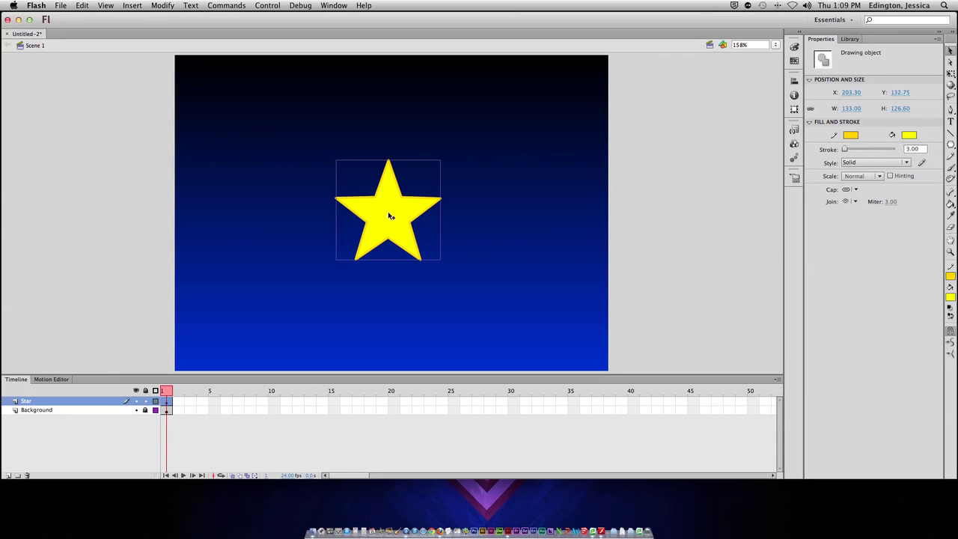
Step: Apply a motion tween, accept auto-conversion of the star to a symbol, and inspect the Library
{"action": "left_click", "coordinate": [140, 8]}
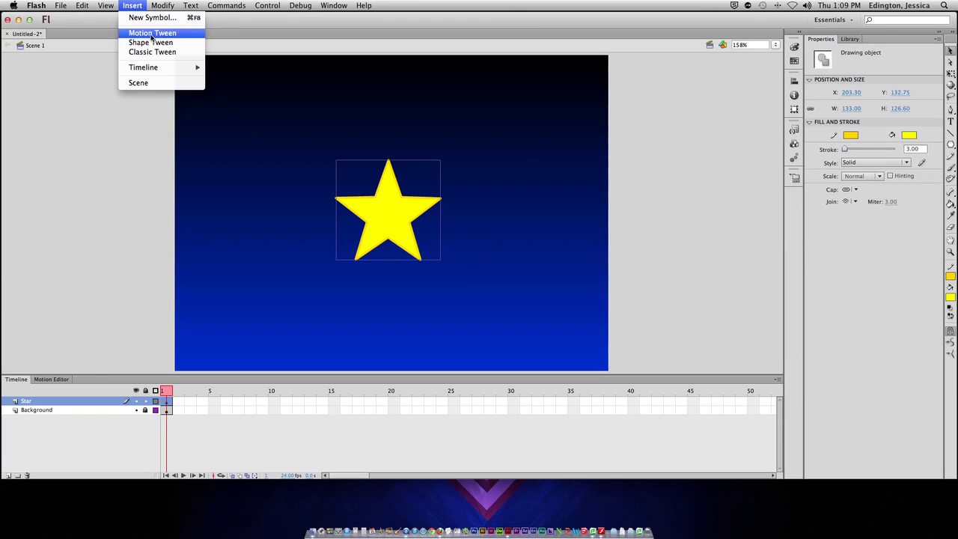
{"action": "left_click", "coordinate": [152, 33]}
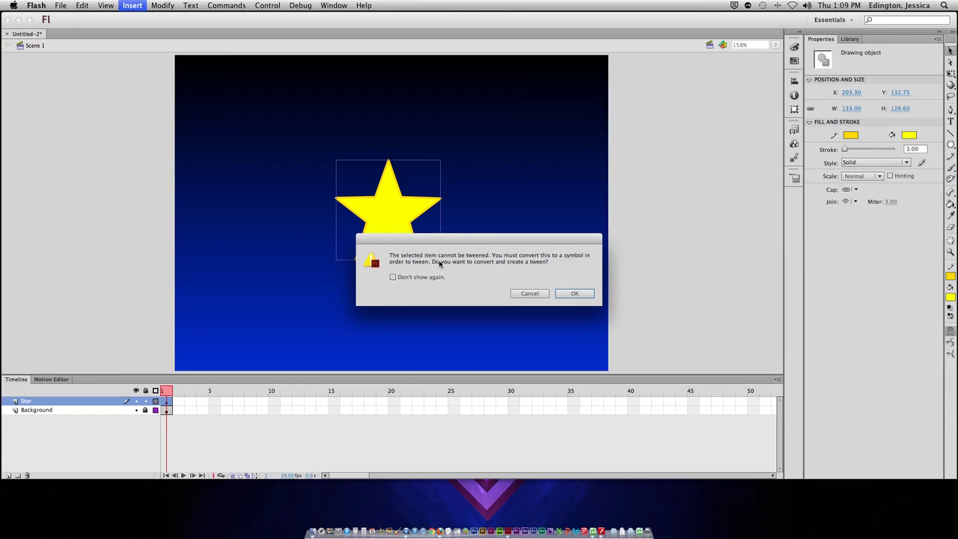
{"action": "left_click", "coordinate": [575, 294]}
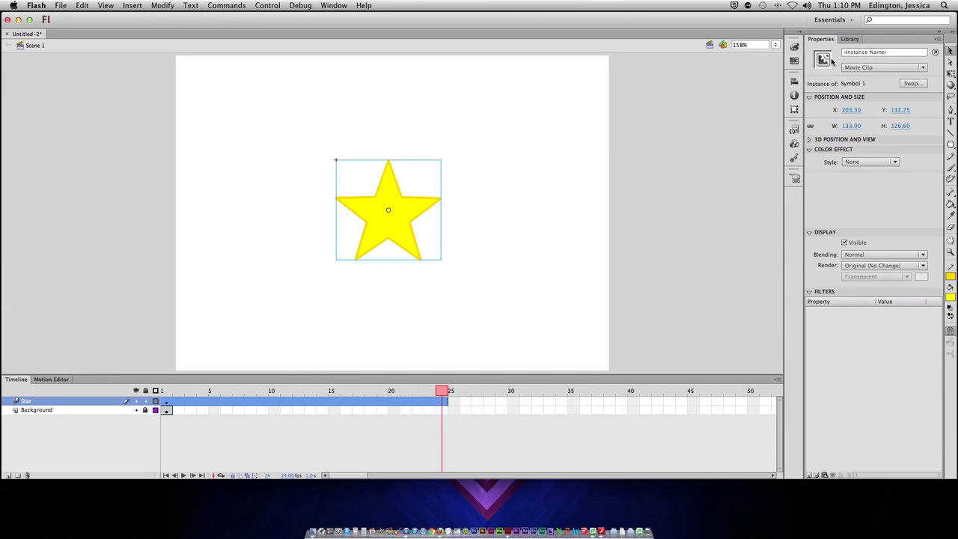
{"action": "left_click", "coordinate": [849, 39]}
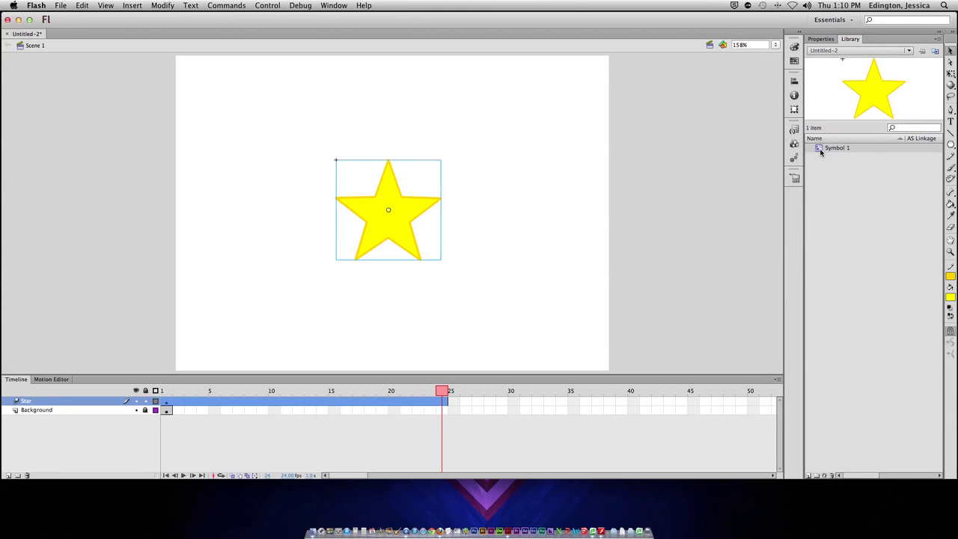
{"action": "left_click_drag", "start_coordinate": [843, 122], "coordinate": [844, 204]}
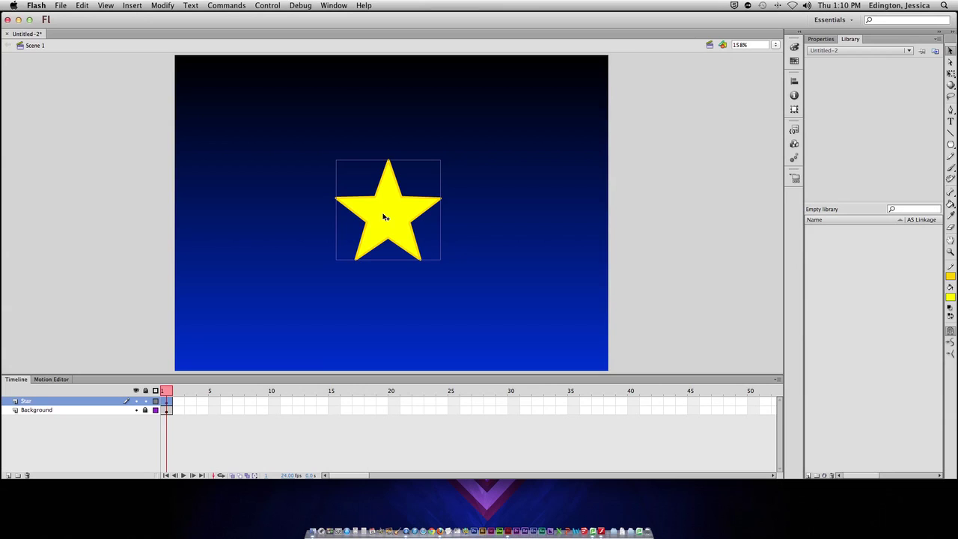
Step: Convert the star with Modify > Convert to Symbol into a Movie Clip named mcStar
{"action": "left_click", "coordinate": [162, 6]}
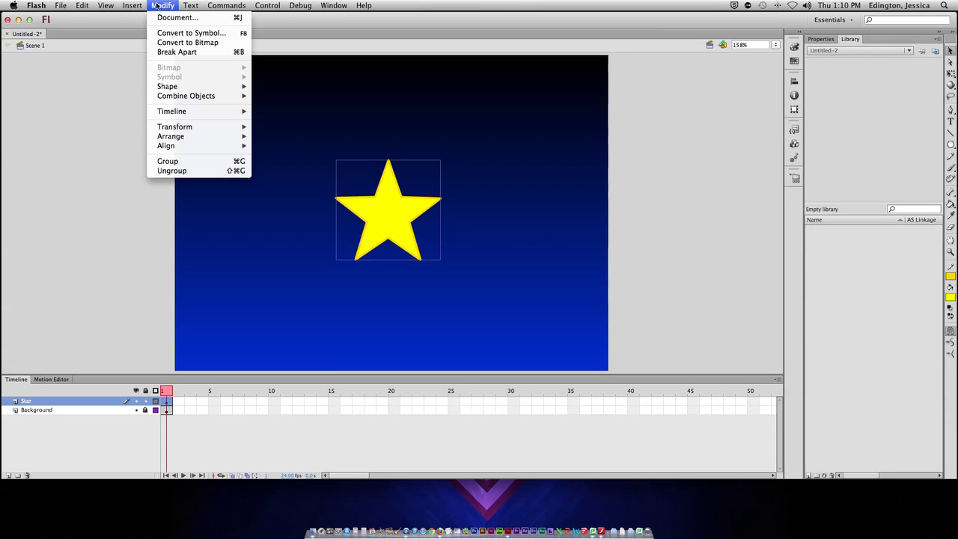
{"action": "left_click", "coordinate": [197, 32]}
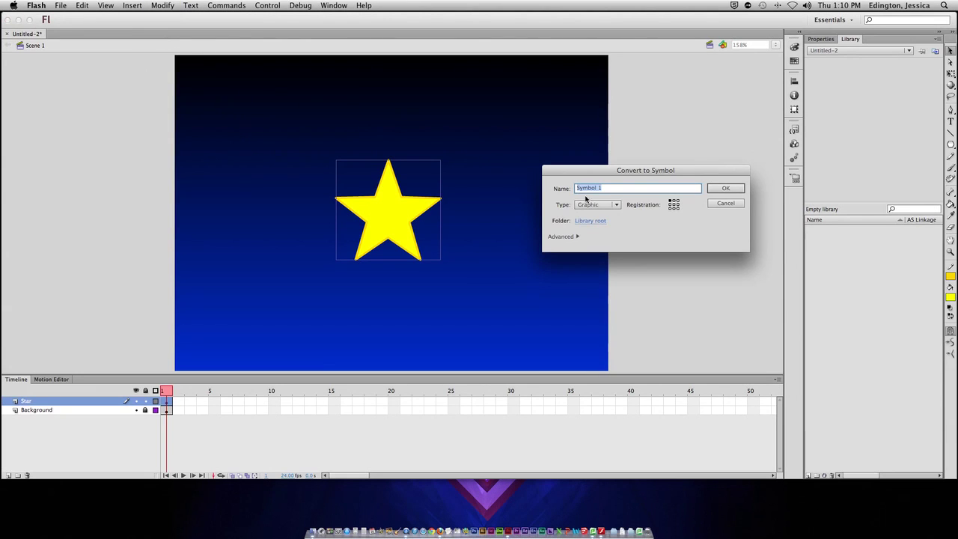
{"action": "left_click", "coordinate": [606, 205]}
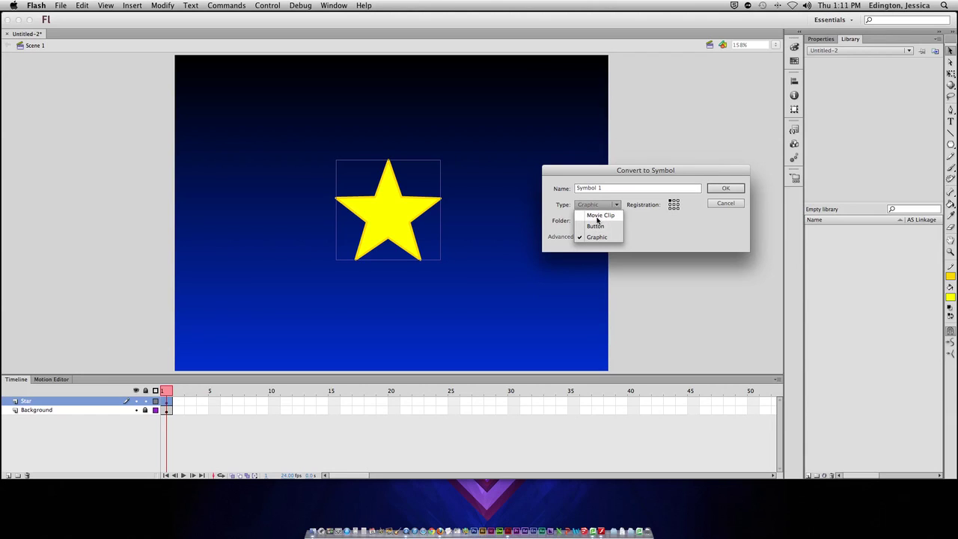
{"action": "left_click", "coordinate": [598, 216]}
{"action": "left_click", "coordinate": [588, 187]}
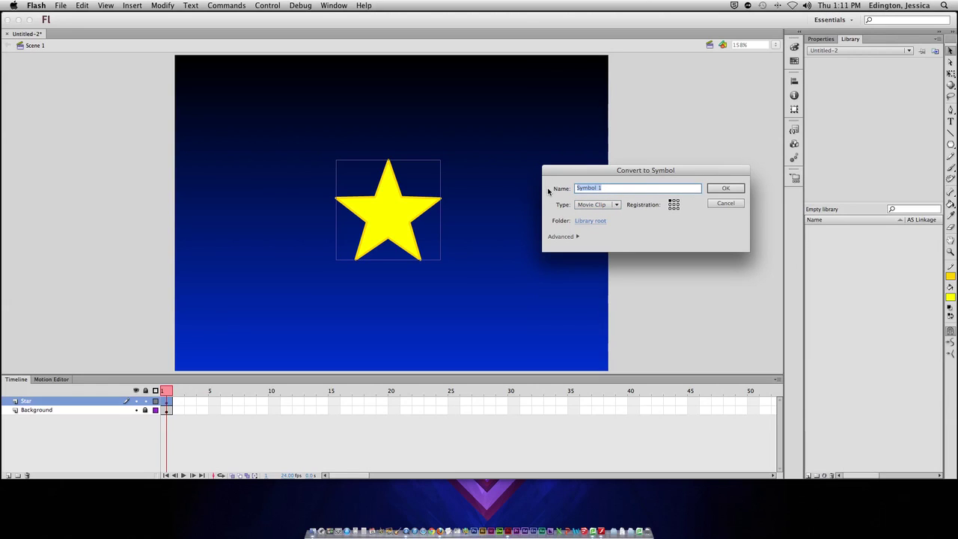
{"action": "type", "text": "mcStar"}
{"action": "left_click_drag", "start_coordinate": [578, 189], "coordinate": [588, 188]}
{"action": "left_click", "coordinate": [587, 188]}
{"action": "left_click", "coordinate": [715, 190]}
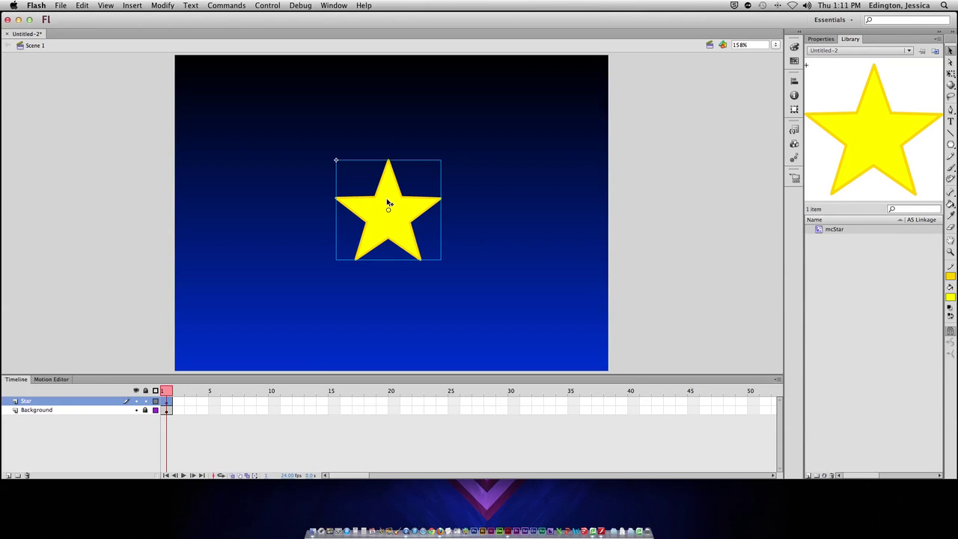
Step: Add a 24-frame motion tween to the star on the Star layer
{"action": "left_click", "coordinate": [133, 7]}
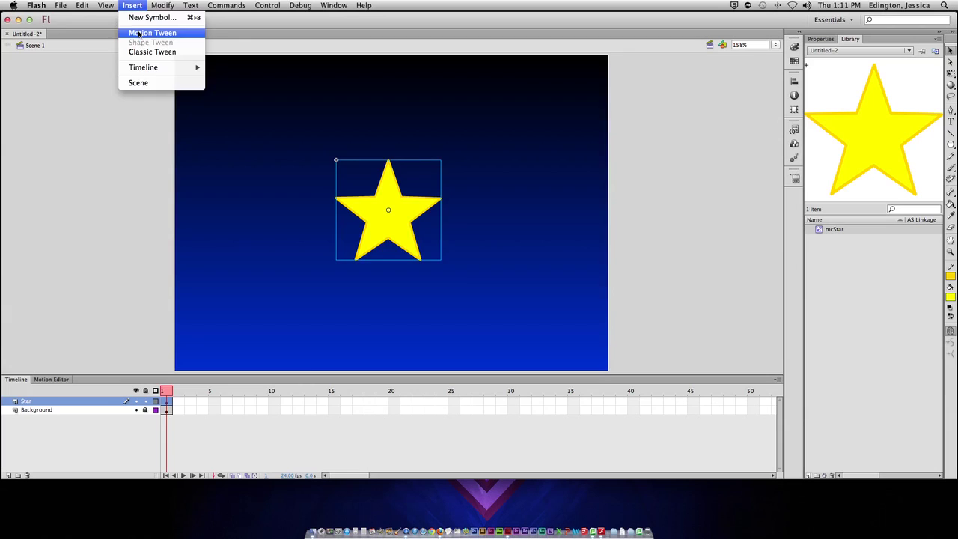
{"action": "left_click", "coordinate": [138, 33]}
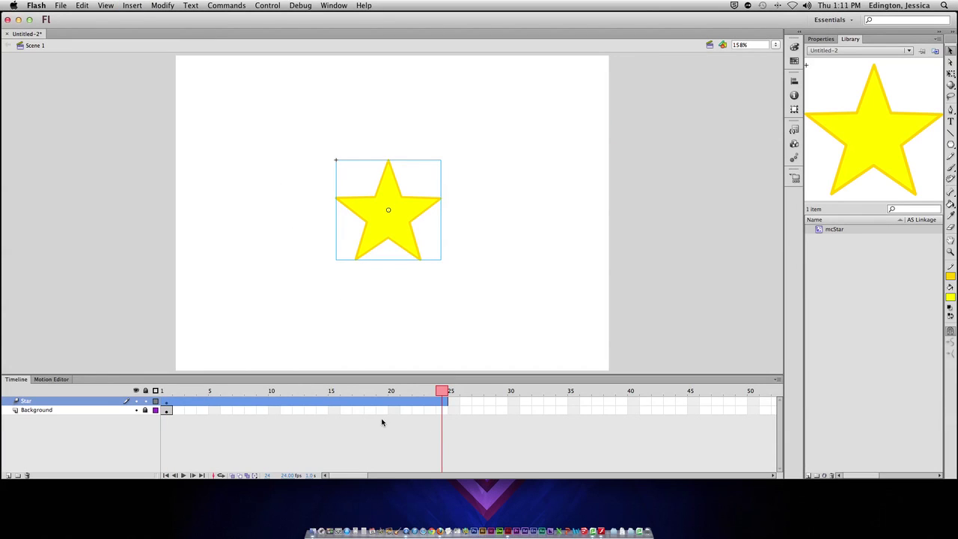
{"action": "left_click_drag", "start_coordinate": [440, 392], "coordinate": [164, 391]}
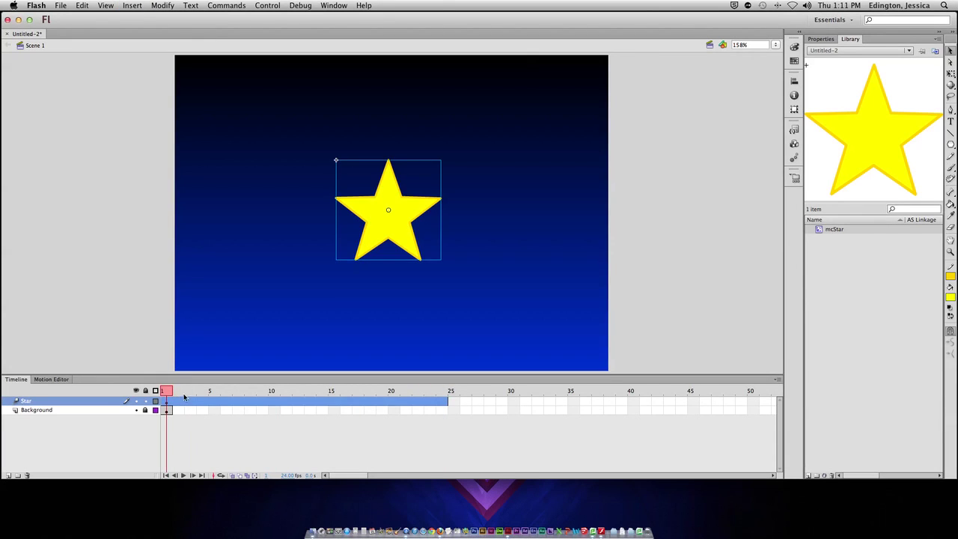
{"action": "left_click", "coordinate": [442, 404]}
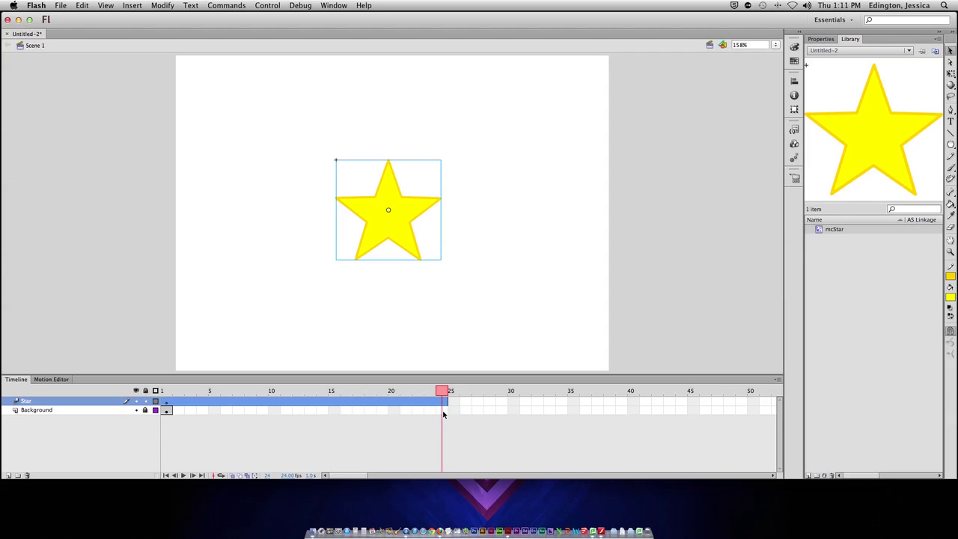
Step: Insert frames on the Background layer so the gradient extends through frame 24
{"action": "left_click", "coordinate": [168, 412]}
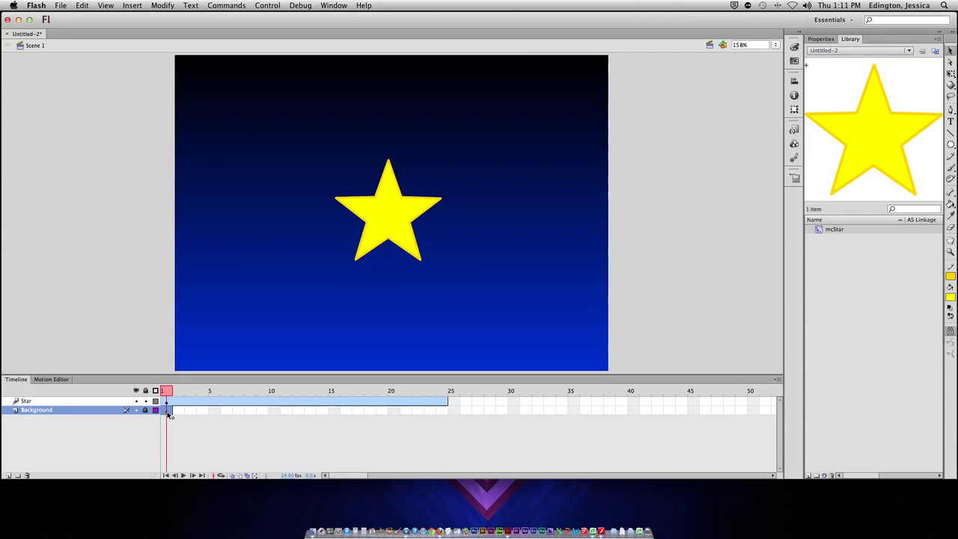
{"action": "left_click", "coordinate": [444, 411]}
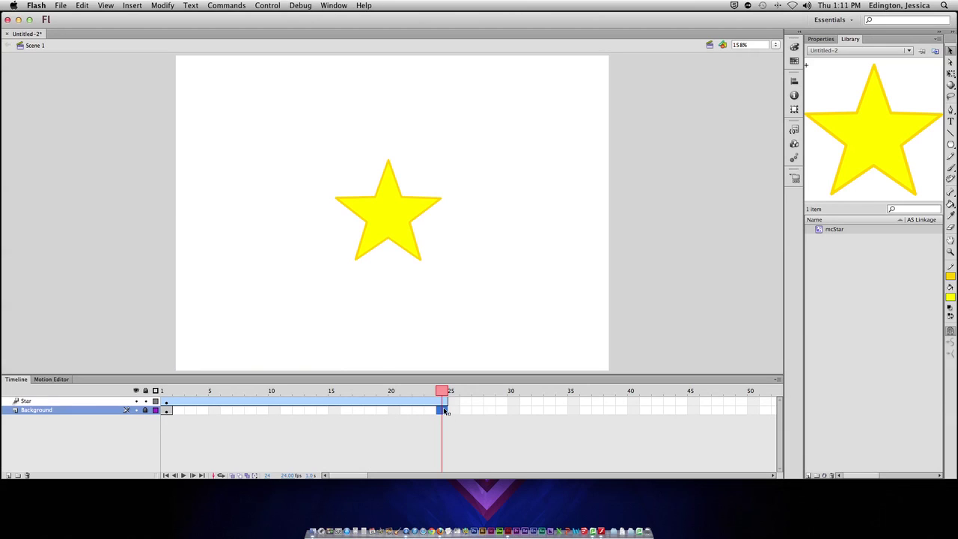
{"action": "left_click", "coordinate": [128, 8]}
{"action": "mouse_move", "coordinate": [154, 67]}
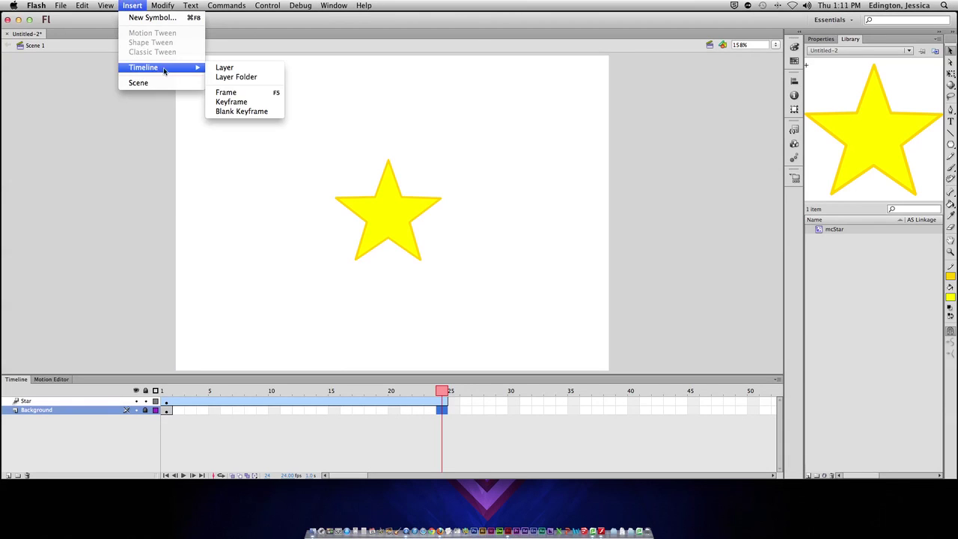
{"action": "left_click", "coordinate": [226, 93]}
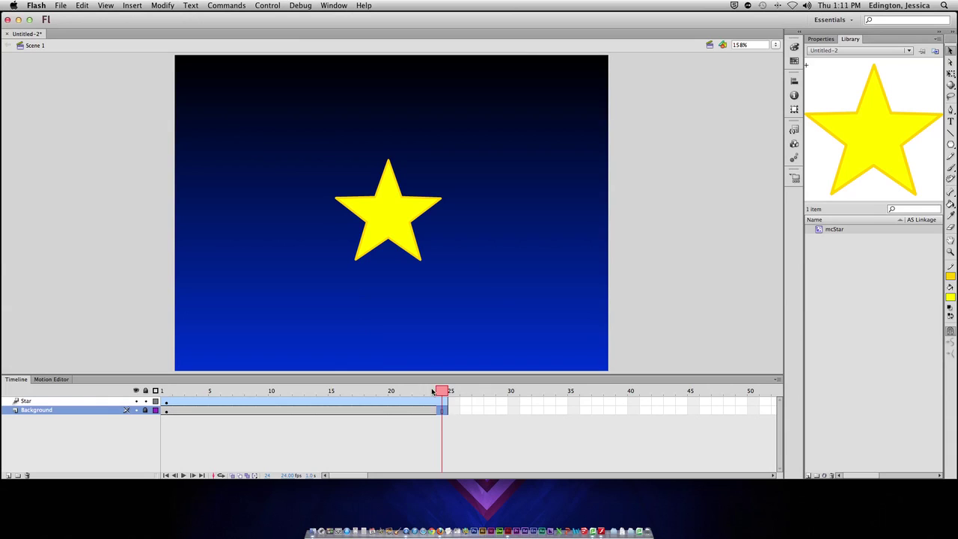
{"action": "left_click_drag", "start_coordinate": [438, 391], "coordinate": [298, 391]}
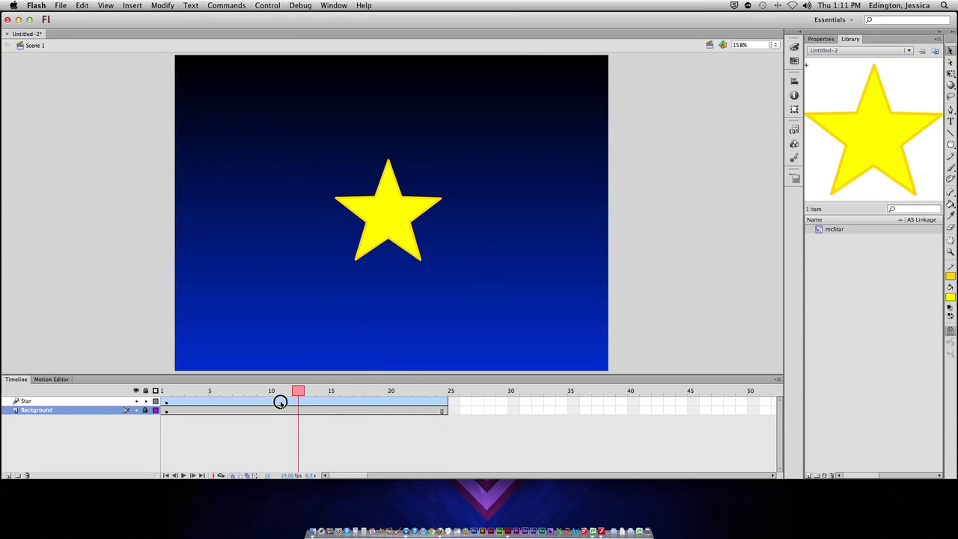
Step: Place the star off-stage left at frame 1 and past the right edge at frame 24
{"action": "left_click", "coordinate": [282, 405]}
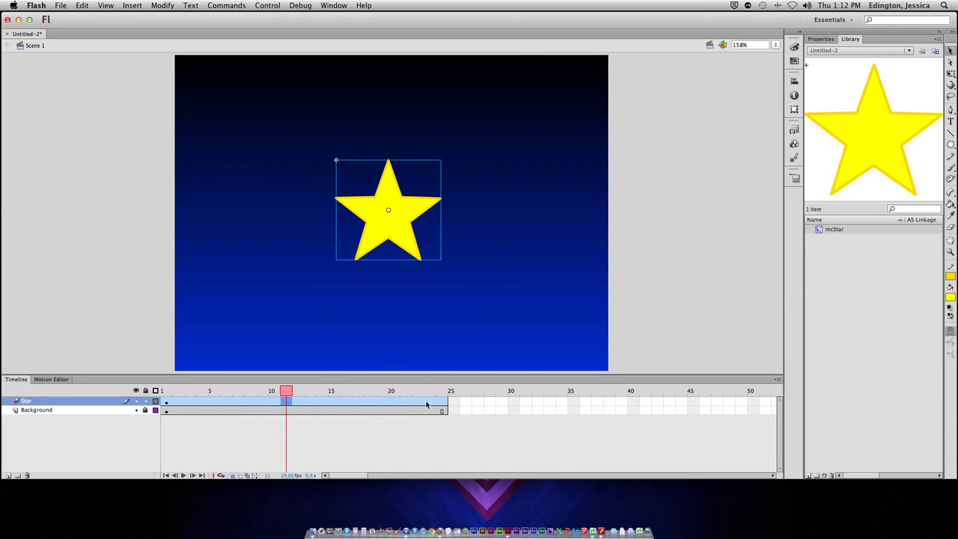
{"action": "left_click", "coordinate": [166, 402]}
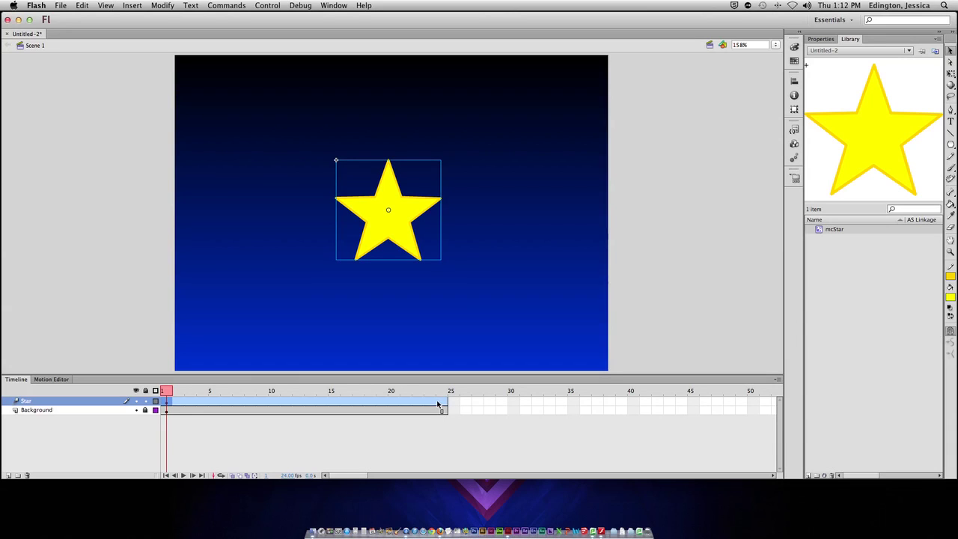
{"action": "left_click_drag", "start_coordinate": [390, 223], "coordinate": [117, 213]}
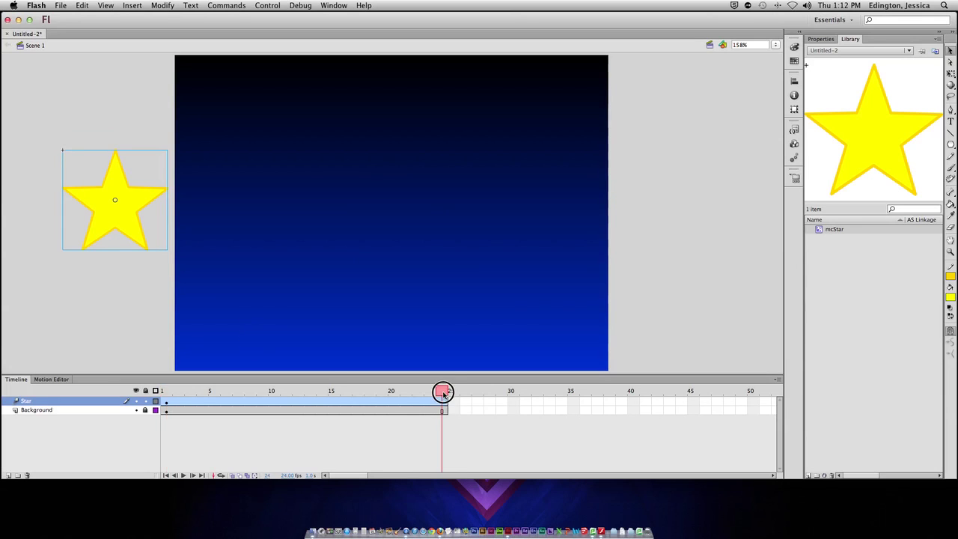
{"action": "left_click", "coordinate": [443, 392]}
{"action": "left_click_drag", "start_coordinate": [123, 224], "coordinate": [669, 221]}
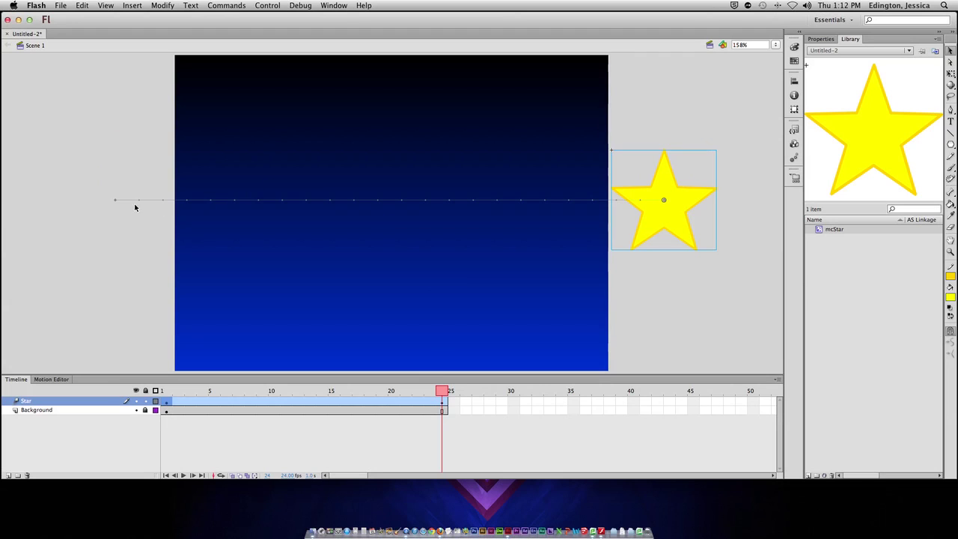
{"action": "left_click_drag", "start_coordinate": [443, 386], "coordinate": [286, 390]}
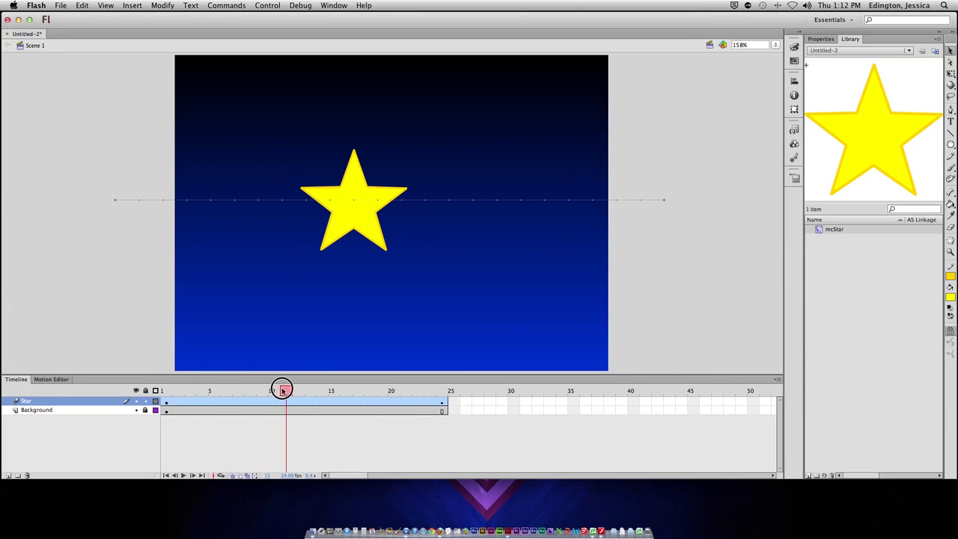
Step: Curve the middle of the motion path upward into an arc and preview the motion
{"action": "left_click", "coordinate": [365, 210]}
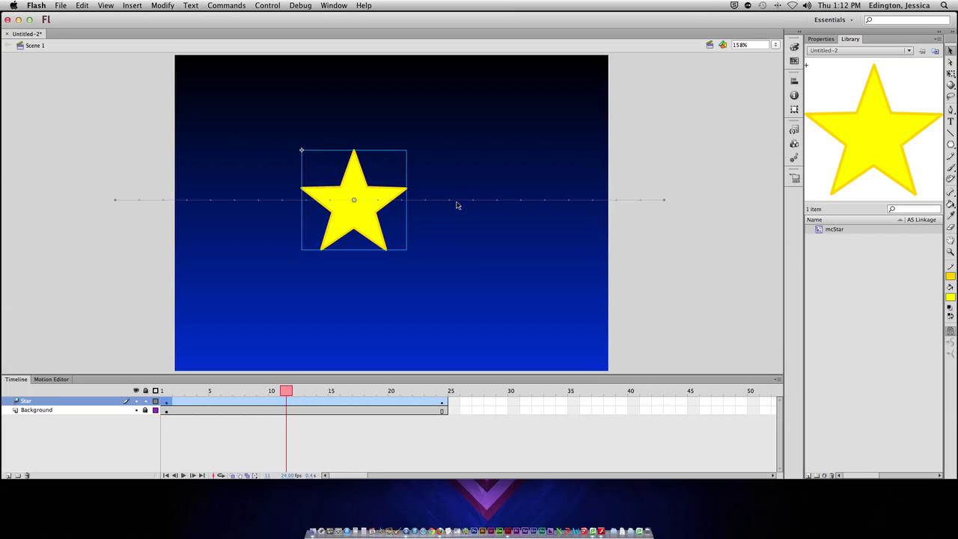
{"action": "left_click_drag", "start_coordinate": [456, 204], "coordinate": [453, 155]}
{"action": "left_click_drag", "start_coordinate": [288, 390], "coordinate": [456, 389]}
{"action": "left_click", "coordinate": [157, 391]}
{"action": "left_click_drag", "start_coordinate": [157, 391], "coordinate": [440, 391]}
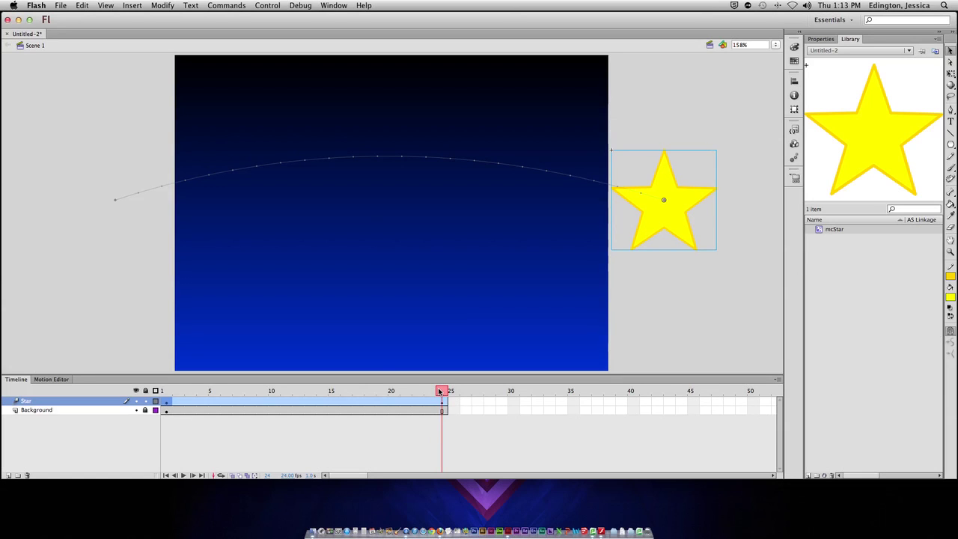
{"action": "key", "text": "super+Return"}
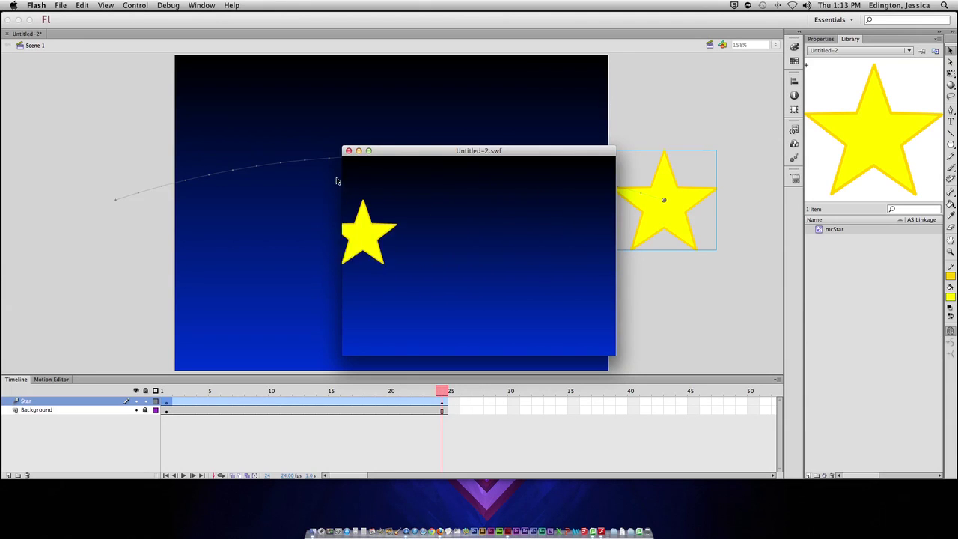
{"action": "left_click", "coordinate": [349, 151]}
{"action": "left_click", "coordinate": [290, 476]}
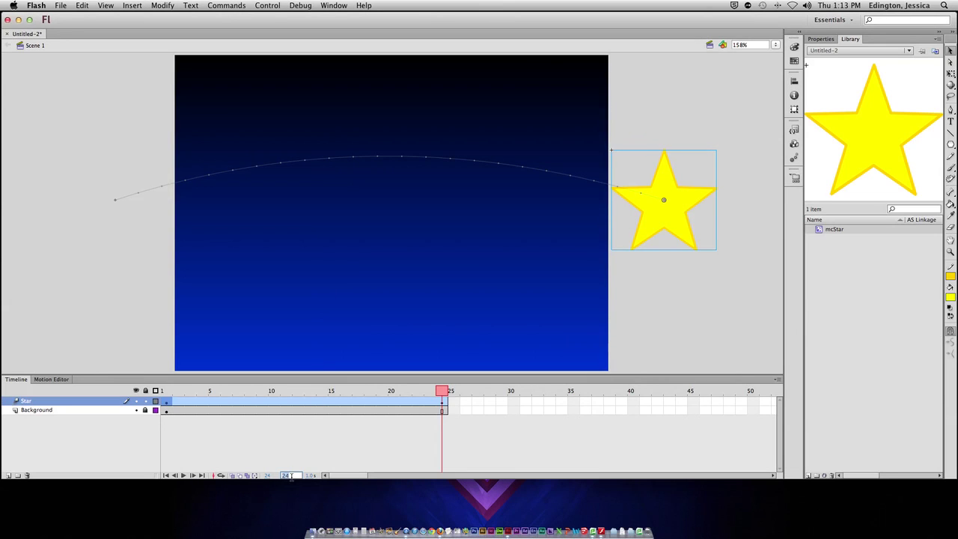
{"action": "type", "text": "12"}
{"action": "key", "text": "Return"}
{"action": "key", "text": "super+Return"}
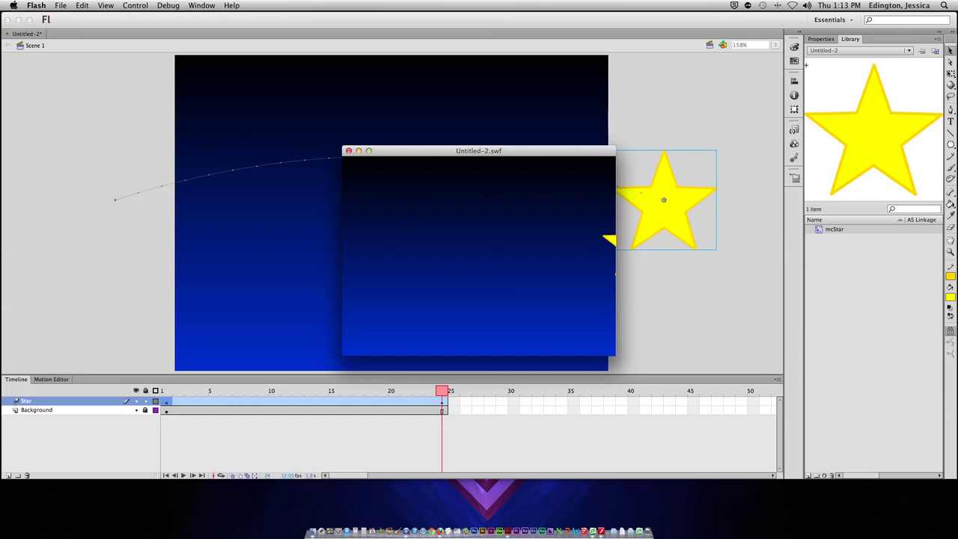
{"action": "left_click", "coordinate": [348, 150]}
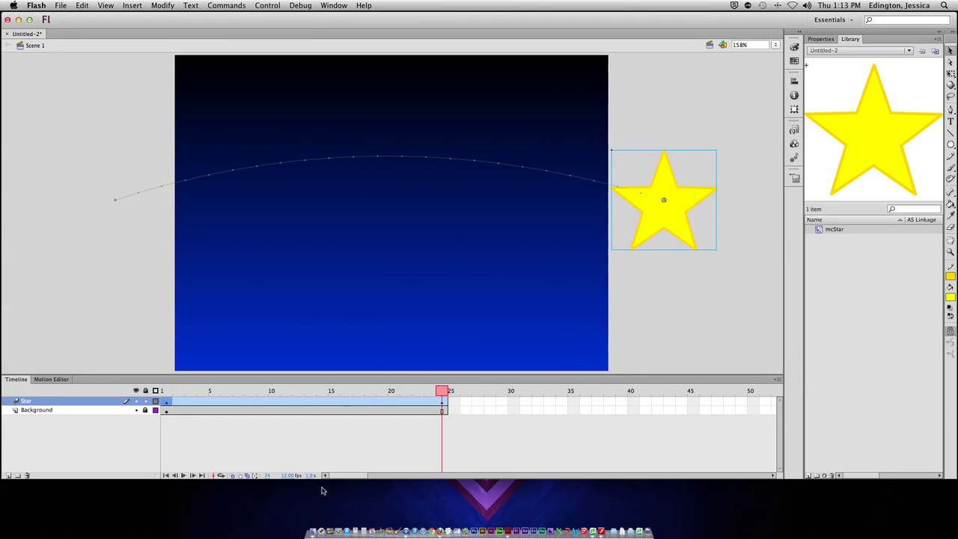
{"action": "left_click", "coordinate": [288, 476]}
{"action": "type", "text": "24"}
{"action": "key", "text": "Return"}
Step: Set the timeline frames to Tiny and stretch the Star tween to frame 100
{"action": "left_click", "coordinate": [779, 390]}
{"action": "left_click", "coordinate": [778, 390]}
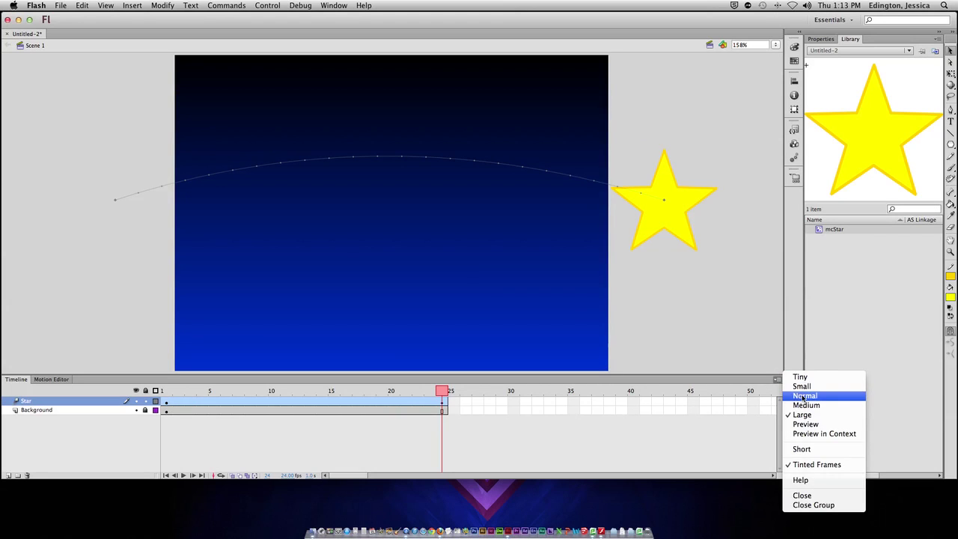
{"action": "left_click", "coordinate": [805, 368]}
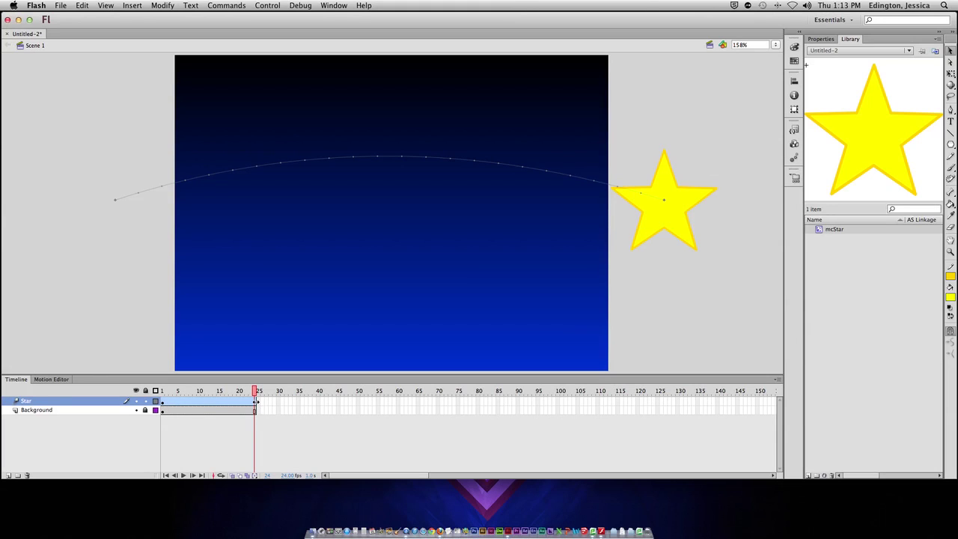
{"action": "left_click_drag", "start_coordinate": [255, 402], "coordinate": [560, 402]}
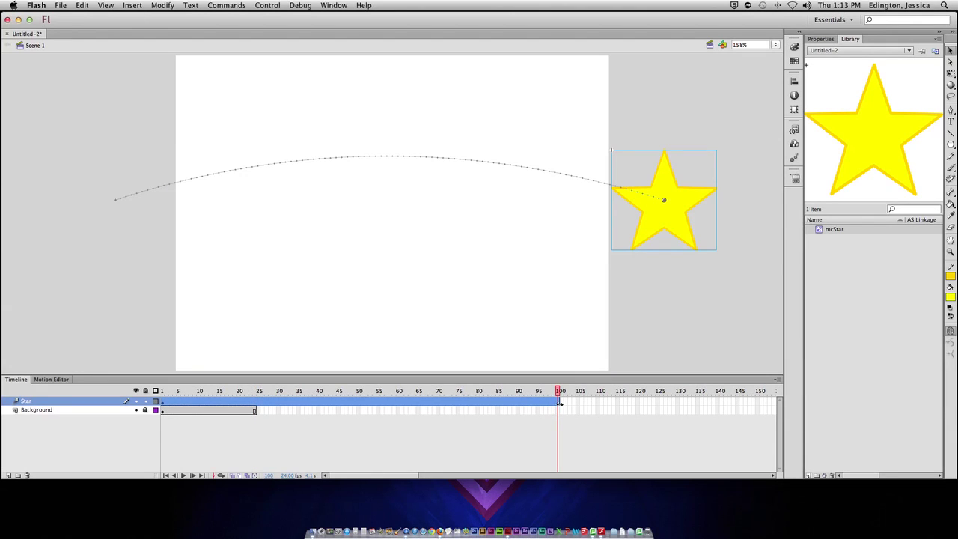
{"action": "key", "text": "comma"}
{"action": "key", "text": "comma"}
{"action": "key", "text": "comma"}
{"action": "key", "text": "comma"}
{"action": "key", "text": "comma"}
{"action": "key", "text": "comma"}
{"action": "key", "text": "comma"}
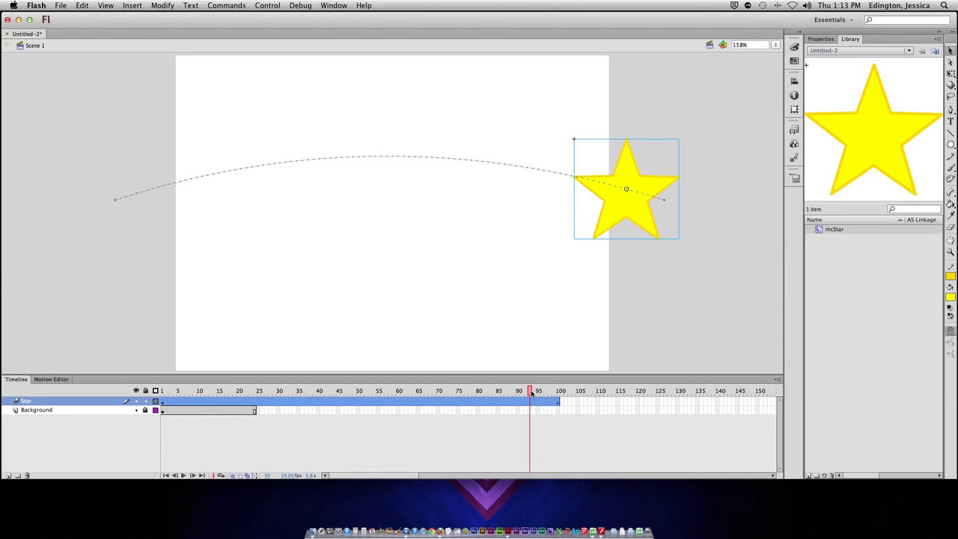
{"action": "left_click_drag", "start_coordinate": [530, 393], "coordinate": [218, 390]}
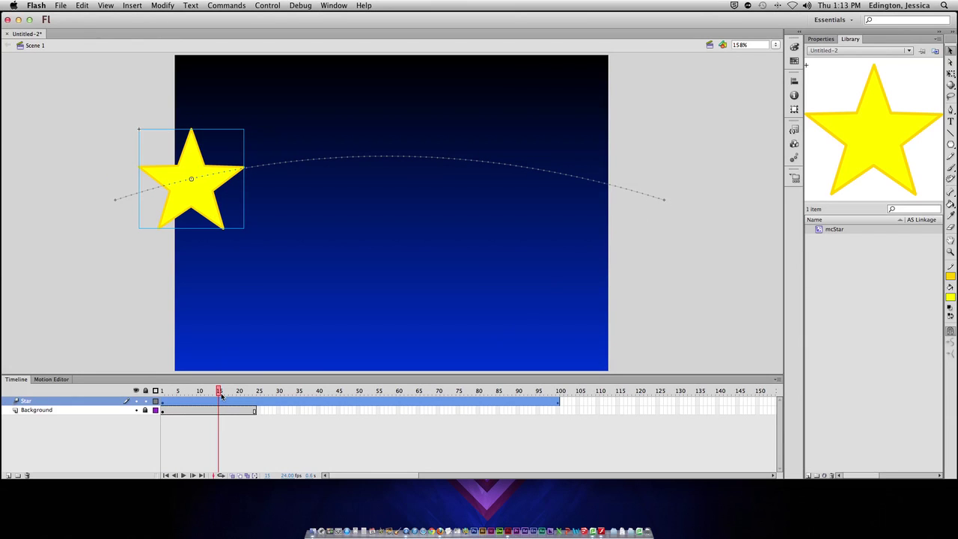
{"action": "left_click_drag", "start_coordinate": [222, 396], "coordinate": [163, 395]}
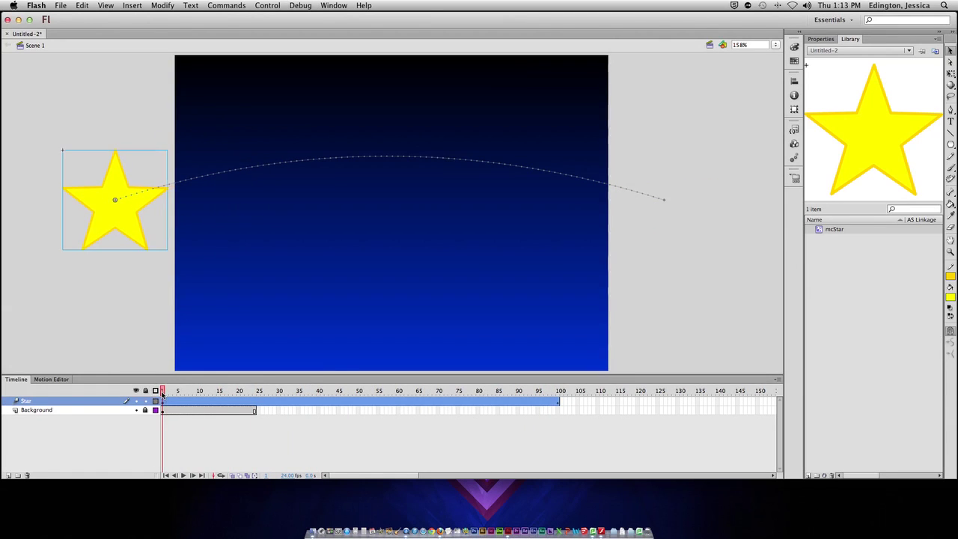
Step: Insert a frame at Background frame 100 and test the lengthened movie
{"action": "left_click", "coordinate": [558, 410]}
{"action": "right_click", "coordinate": [559, 412]}
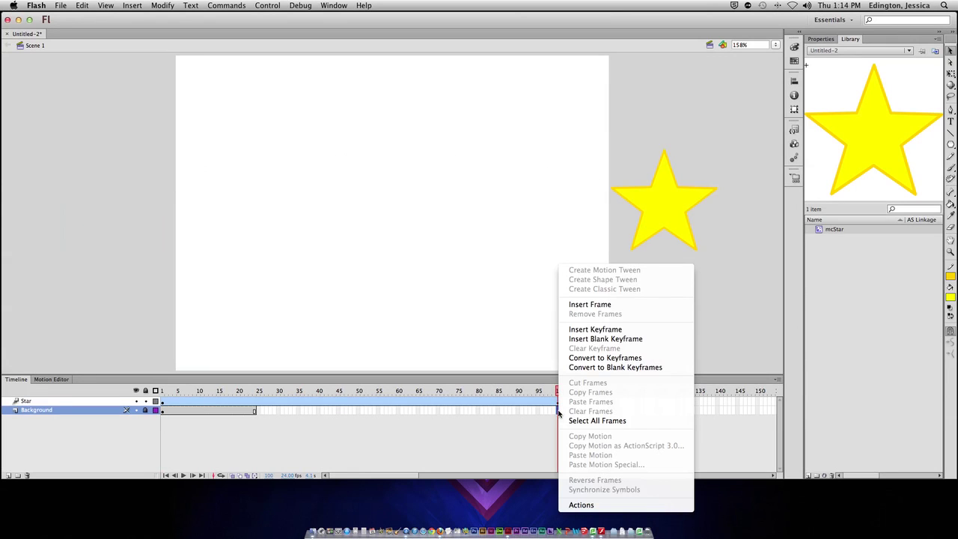
{"action": "left_click", "coordinate": [585, 304]}
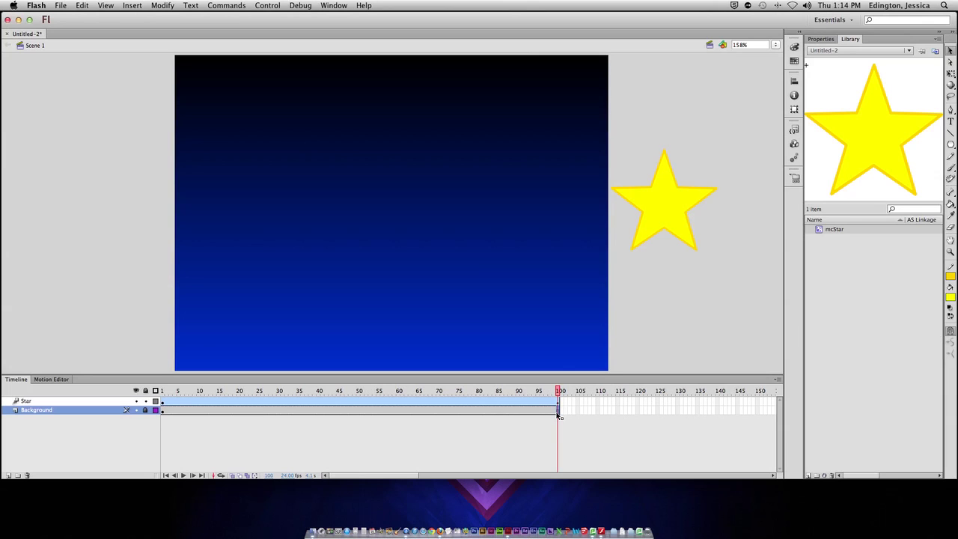
{"action": "key", "text": "super+Return"}
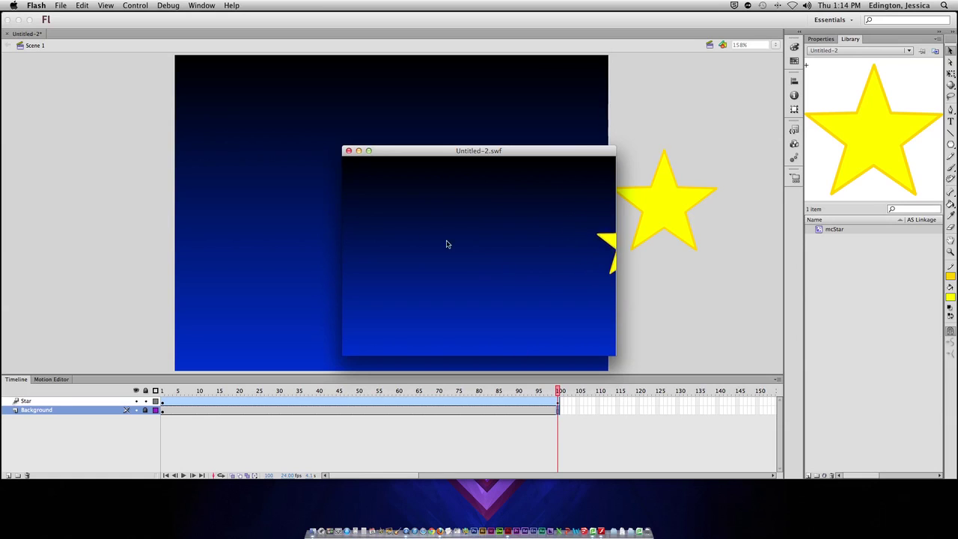
{"action": "left_click", "coordinate": [348, 150]}
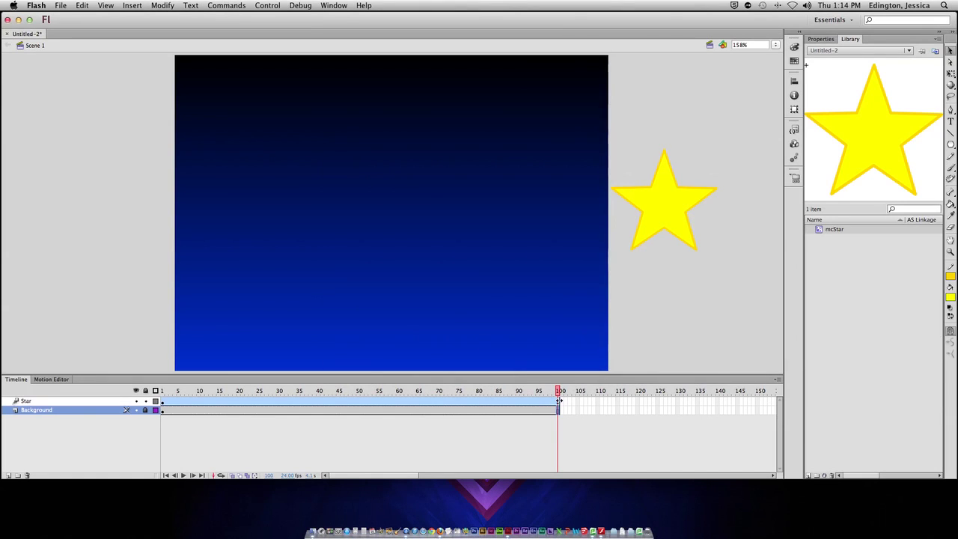
Step: Shorten the Star tween to about frame 61 and test the movie
{"action": "left_click_drag", "start_coordinate": [559, 402], "coordinate": [402, 402]}
{"action": "key", "text": "super+Return"}
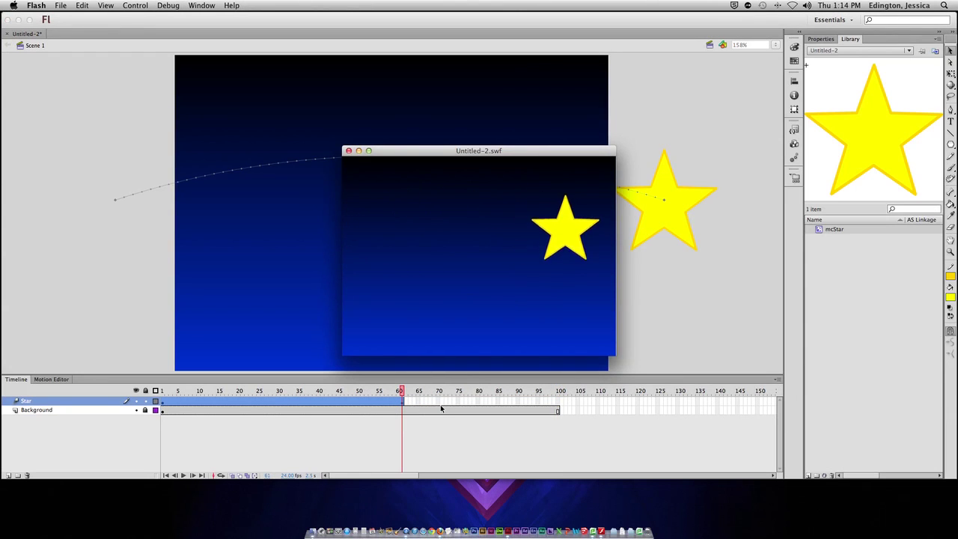
{"action": "left_click", "coordinate": [349, 151]}
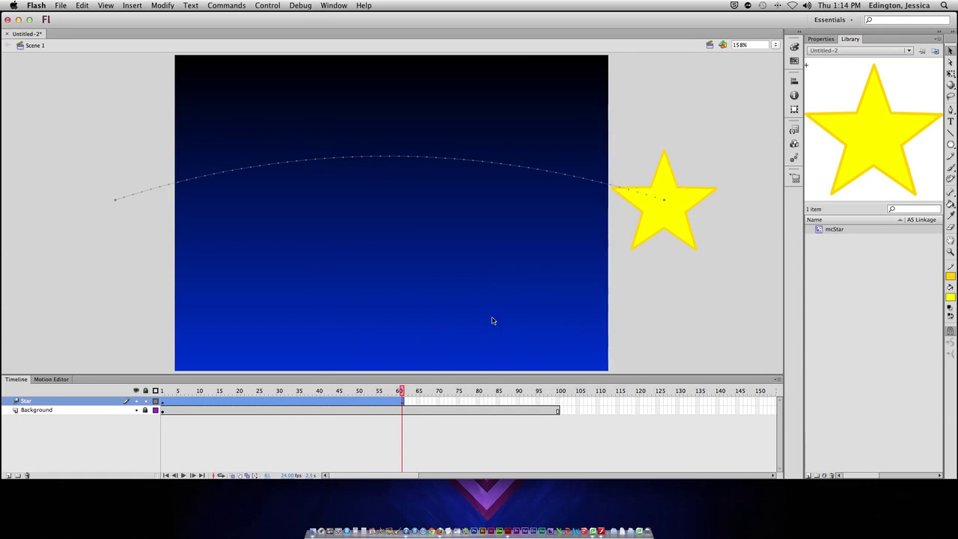
Step: Remove Background frames 62–100 so the background ends with the tween
{"action": "left_click", "coordinate": [559, 411]}
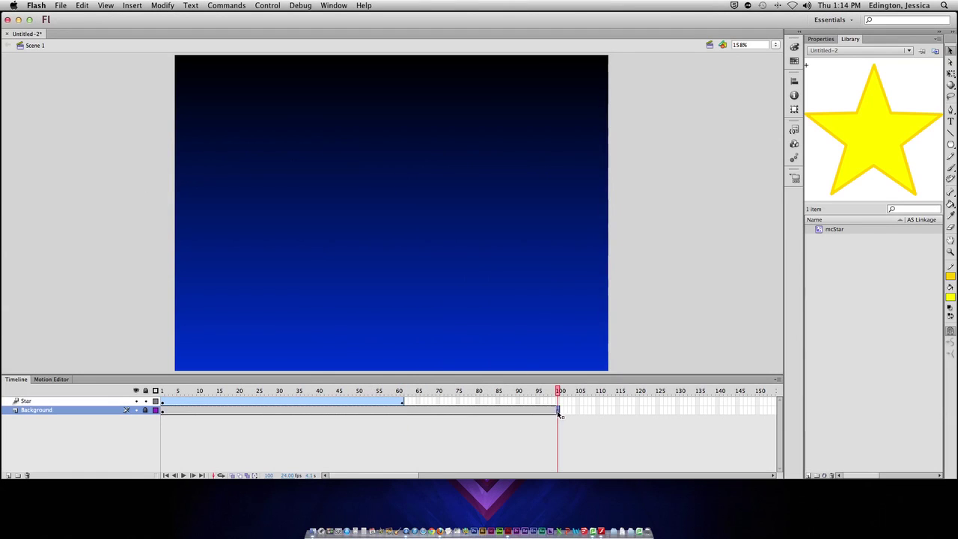
{"action": "left_click", "coordinate": [407, 412], "text": "shift"}
{"action": "right_click", "coordinate": [407, 412]}
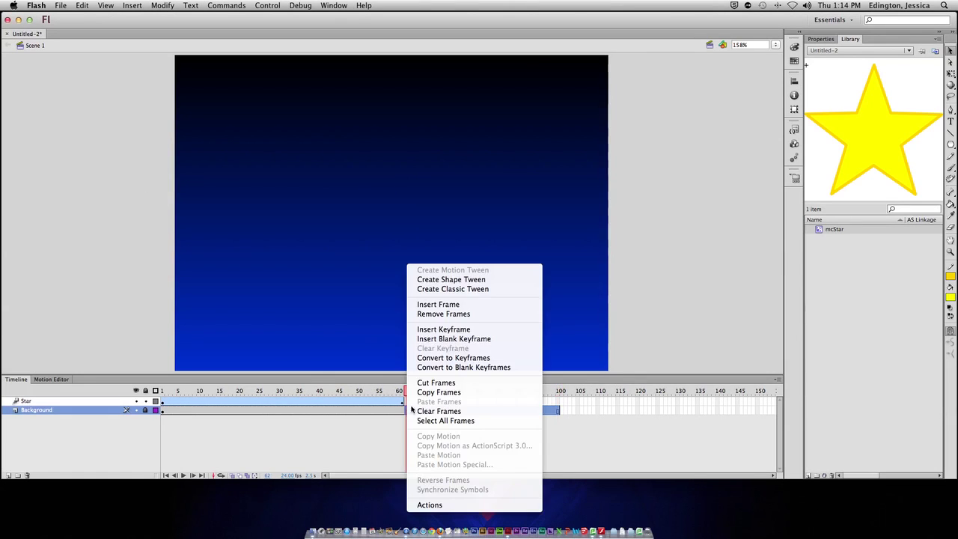
{"action": "left_click", "coordinate": [450, 314]}
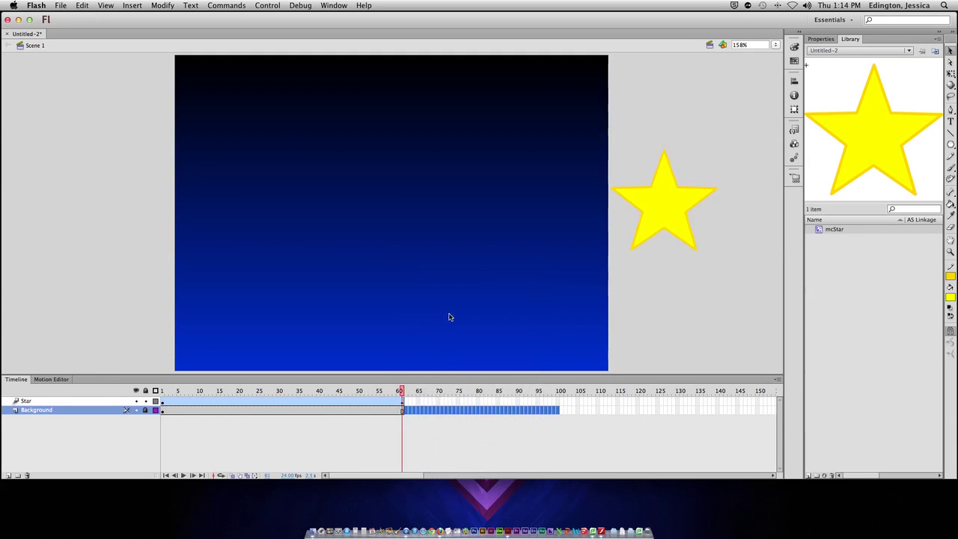
{"action": "left_click_drag", "start_coordinate": [403, 391], "coordinate": [161, 390]}
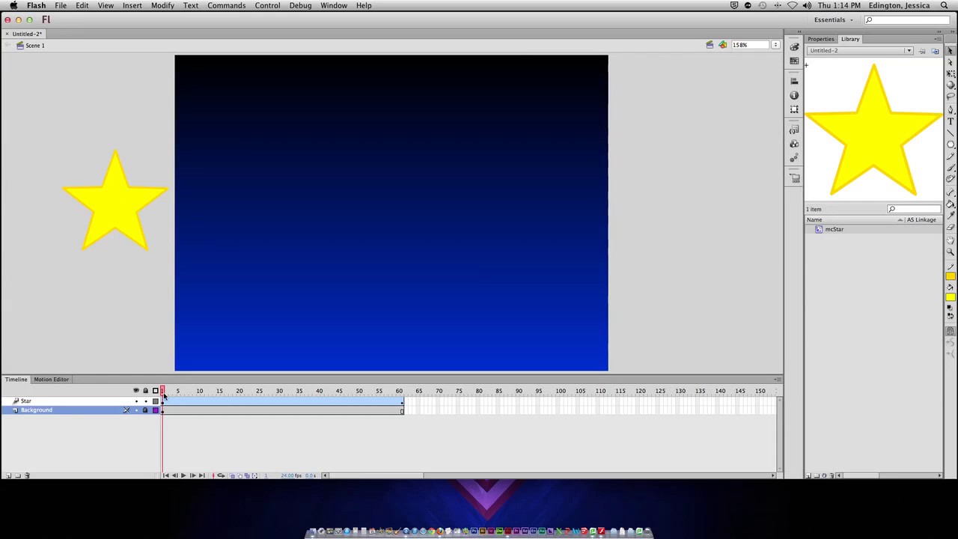
Step: At frame 30, give the star a 100% Tint color effect in blue #3366FF
{"action": "left_click_drag", "start_coordinate": [163, 395], "coordinate": [279, 400]}
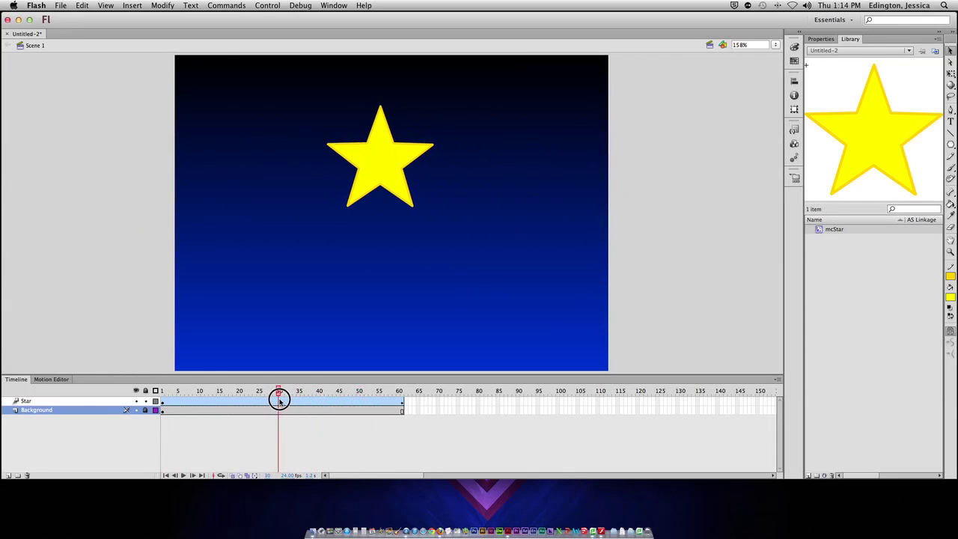
{"action": "left_click", "coordinate": [389, 156]}
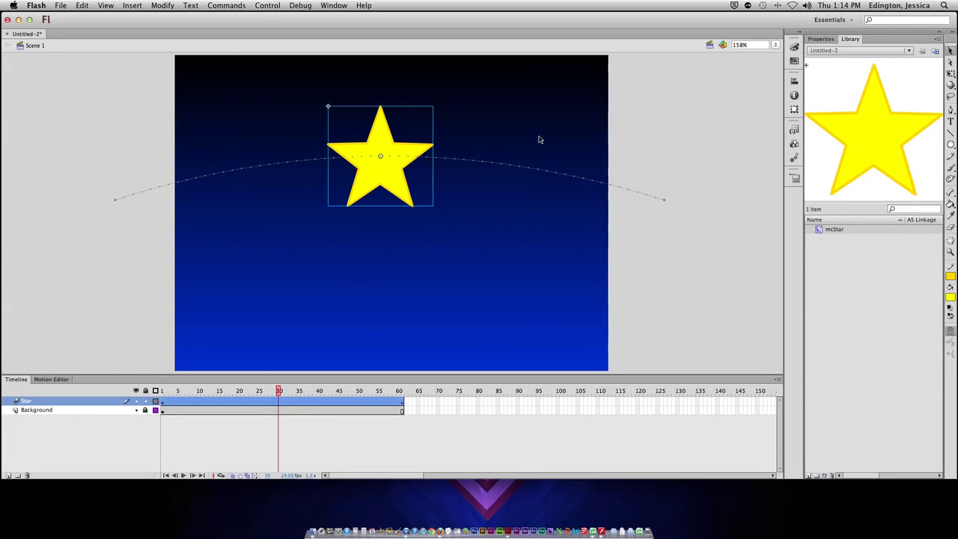
{"action": "left_click", "coordinate": [820, 39]}
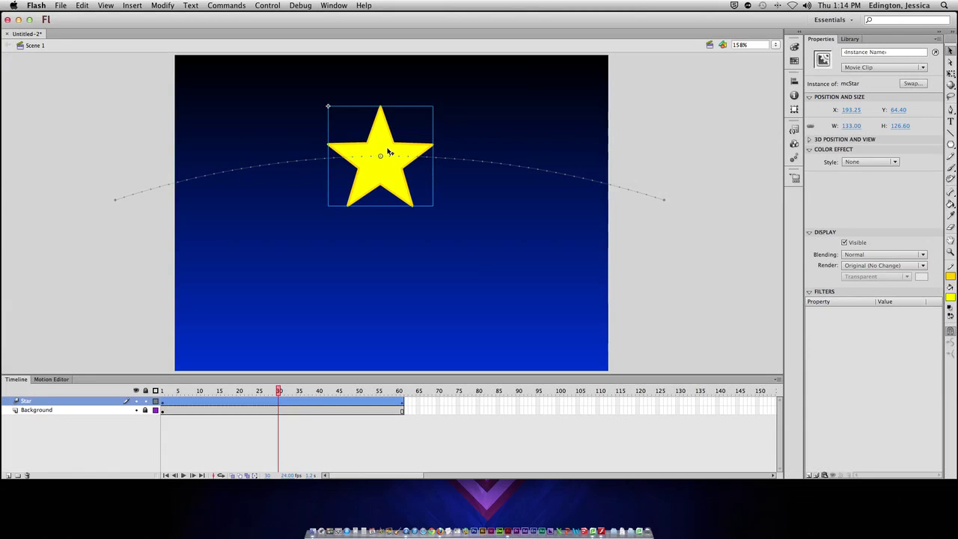
{"action": "left_click", "coordinate": [869, 162]}
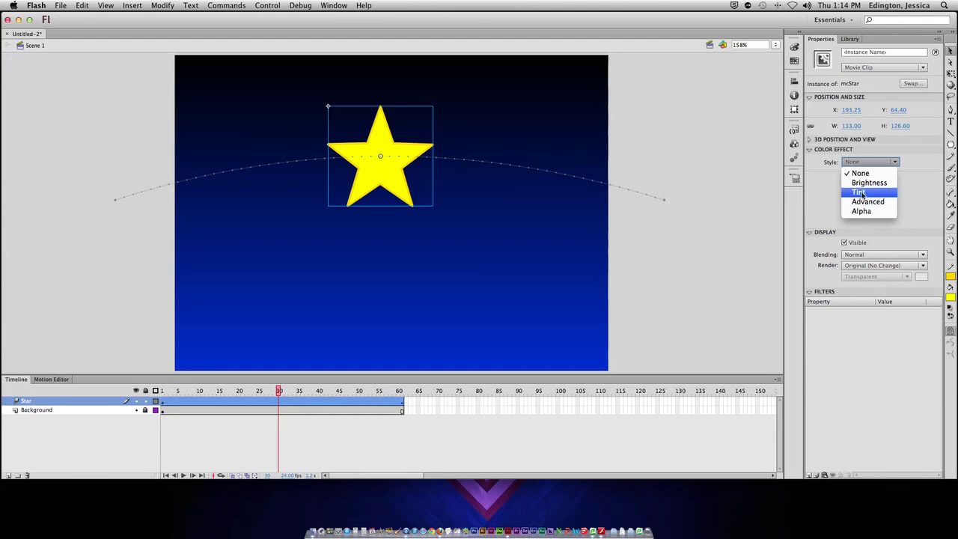
{"action": "left_click", "coordinate": [861, 192]}
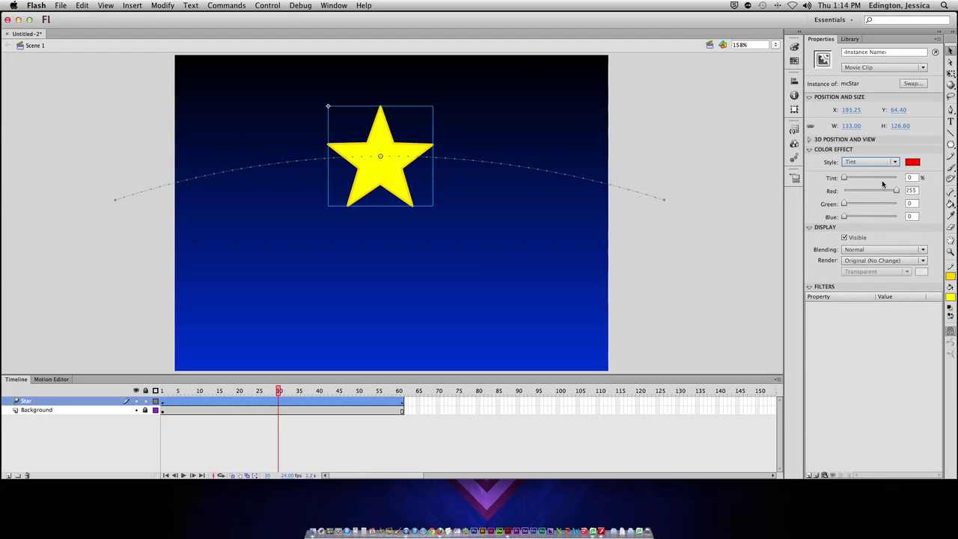
{"action": "left_click_drag", "start_coordinate": [842, 178], "coordinate": [901, 181]}
{"action": "left_click", "coordinate": [912, 162]}
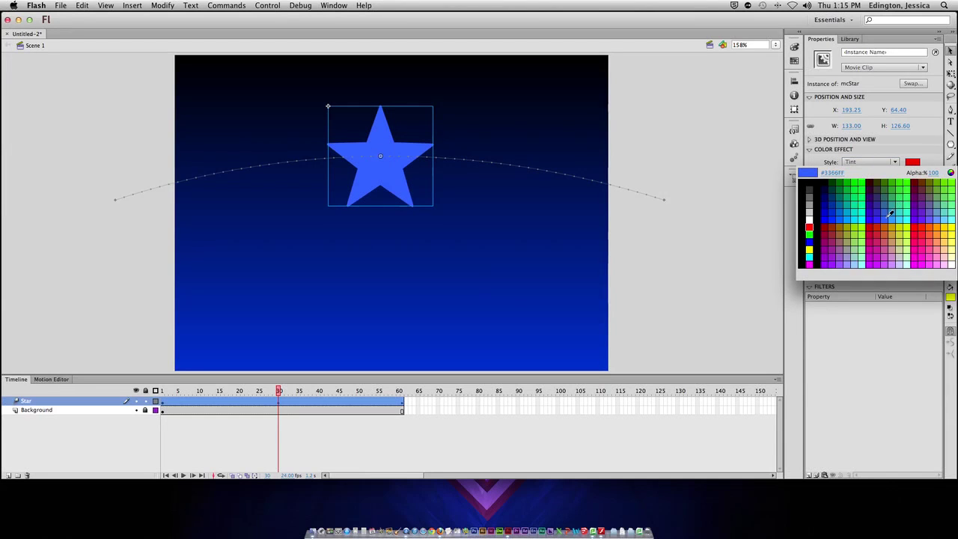
{"action": "left_click", "coordinate": [905, 196]}
{"action": "mouse_move", "coordinate": [896, 177]}
{"action": "left_mouse_down"}
{"action": "mouse_move", "coordinate": [877, 182]}
{"action": "mouse_move", "coordinate": [896, 179]}
{"action": "left_mouse_up"}
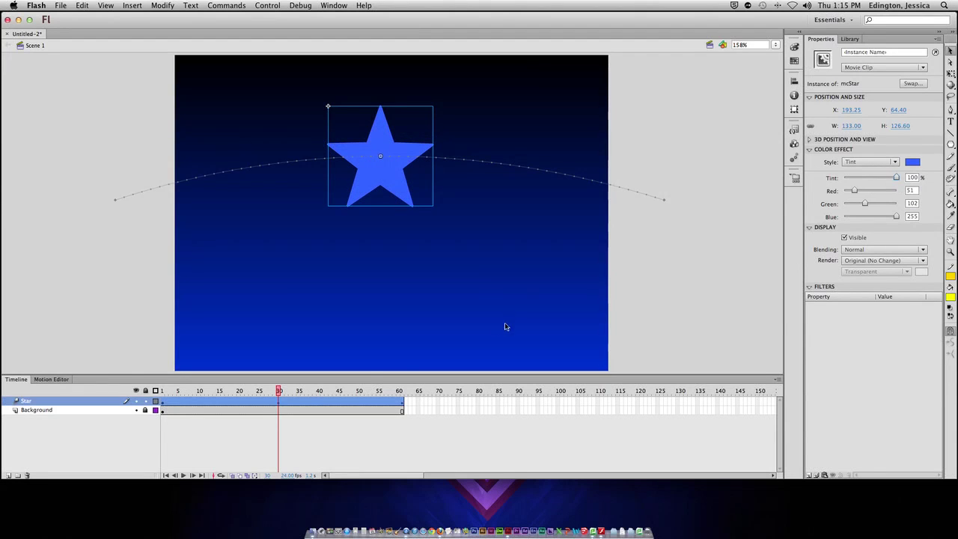
Step: At frame 61, change the star's tint to pink #FF3366 and test the movie
{"action": "left_click_drag", "start_coordinate": [278, 390], "coordinate": [402, 392]}
{"action": "left_click", "coordinate": [689, 203]}
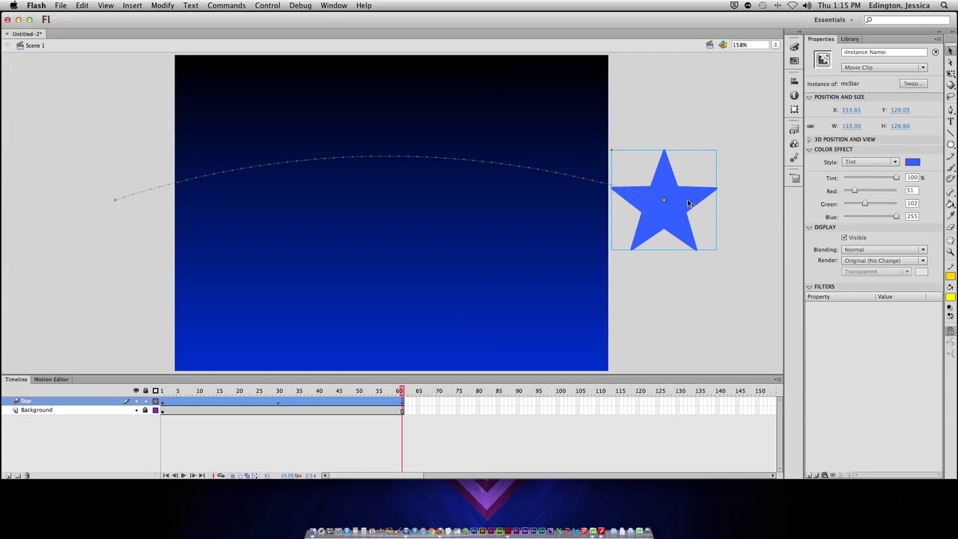
{"action": "left_click", "coordinate": [916, 162]}
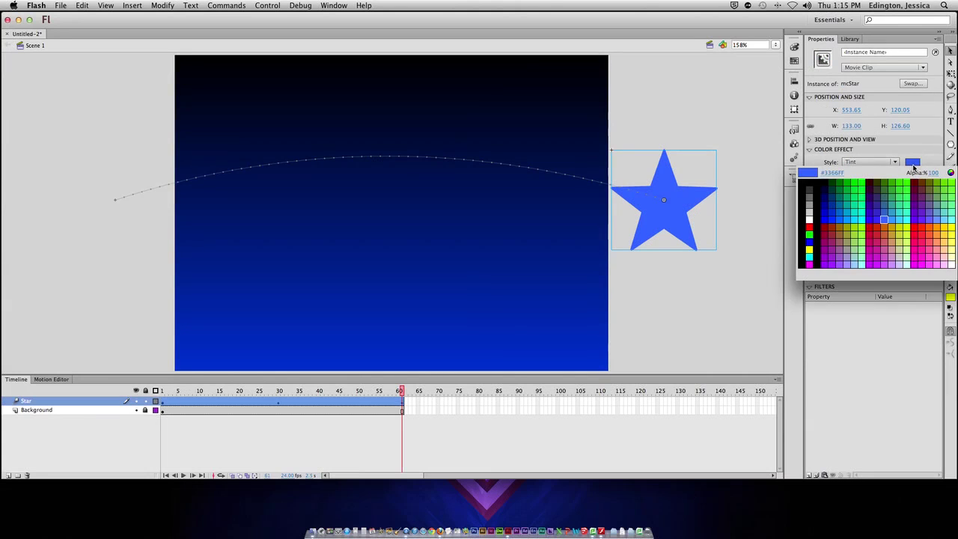
{"action": "left_click", "coordinate": [924, 238]}
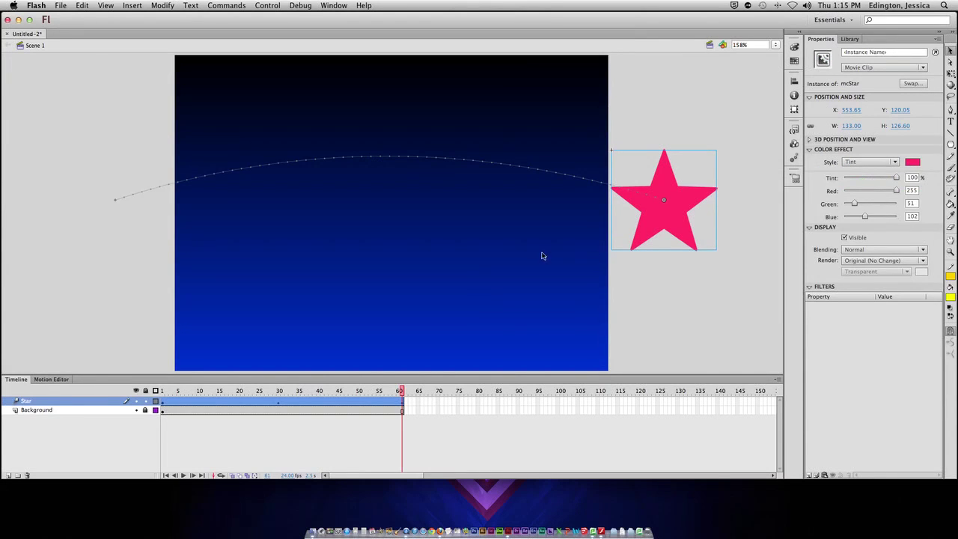
{"action": "key", "text": "super+Return"}
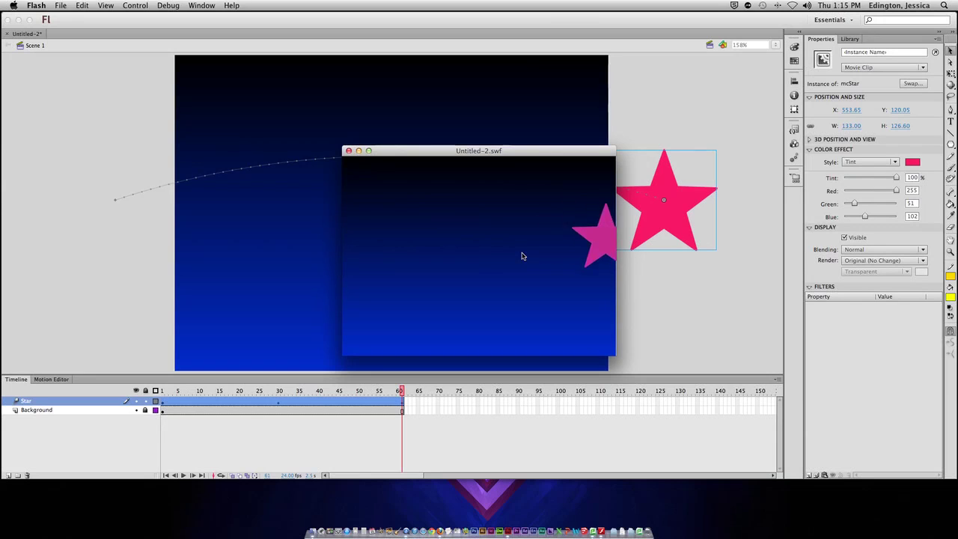
{"action": "key", "text": "super+w"}
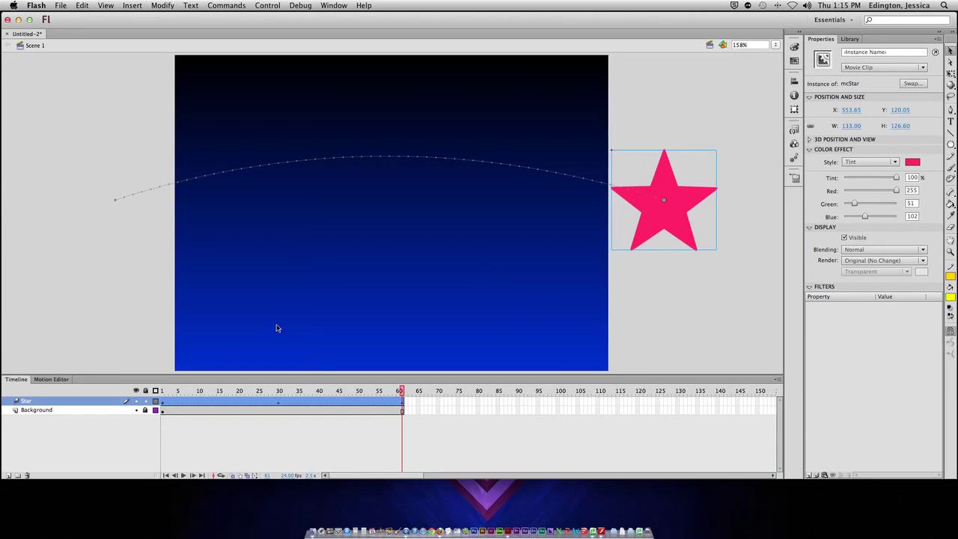
Step: Shrink the star's width at frame 1 and enlarge it to 142 px wide at frame 61
{"action": "left_click", "coordinate": [162, 393]}
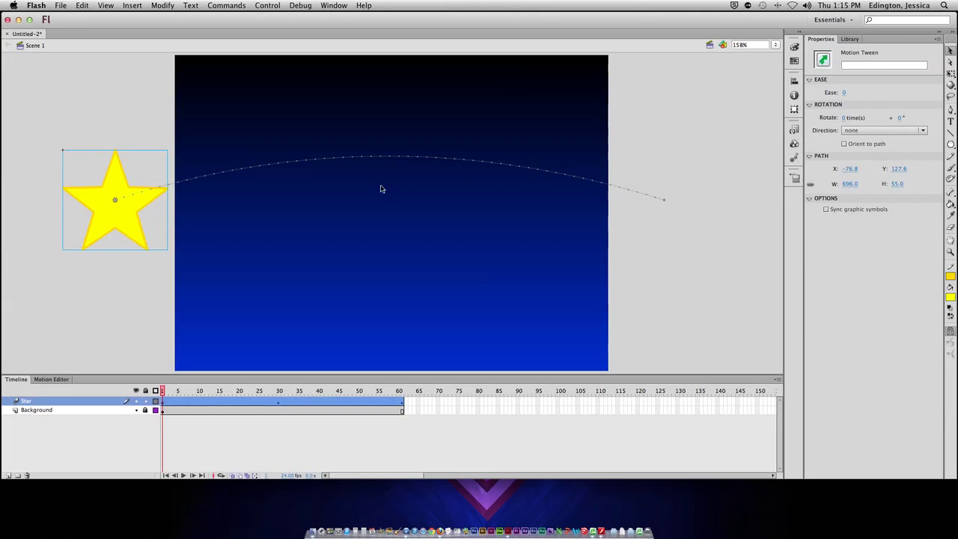
{"action": "left_click", "coordinate": [138, 211]}
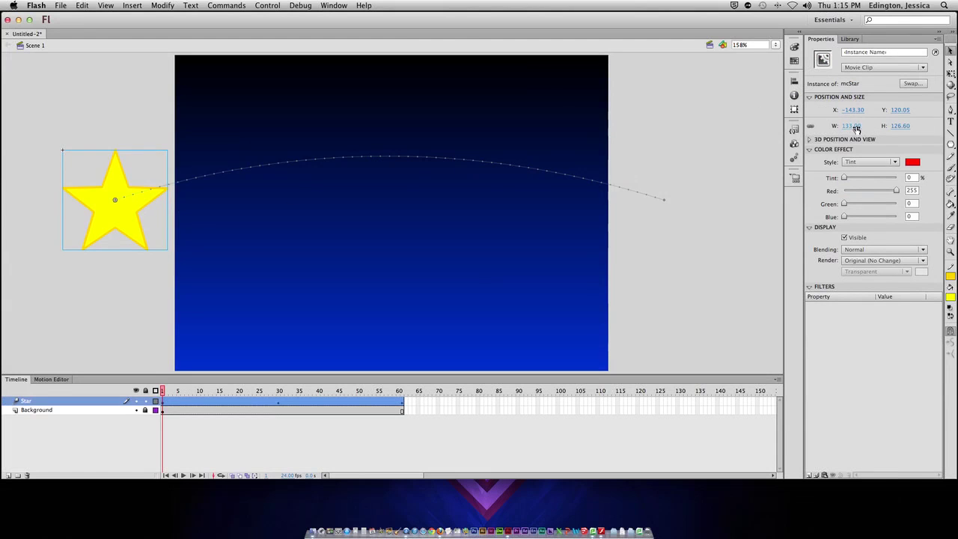
{"action": "left_click_drag", "start_coordinate": [851, 125], "coordinate": [807, 128]}
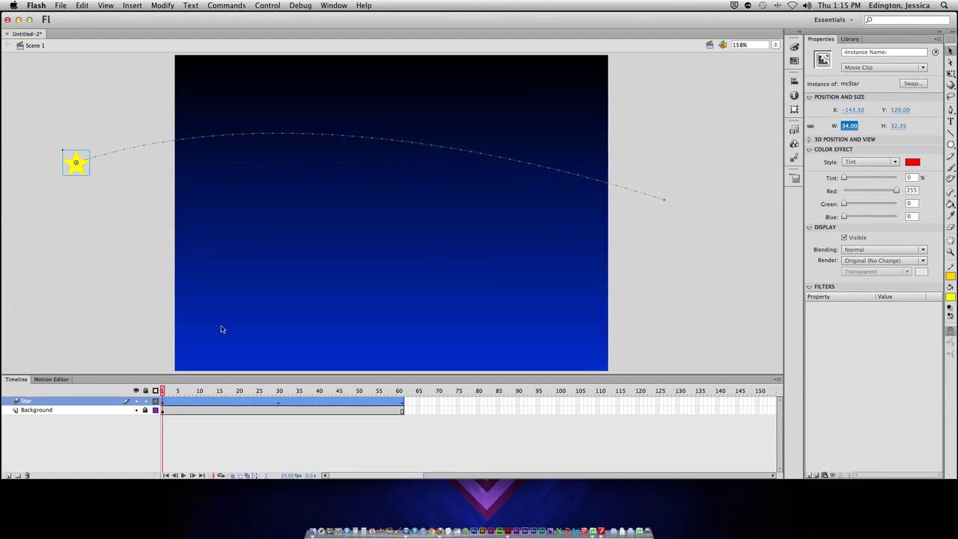
{"action": "left_click", "coordinate": [402, 395]}
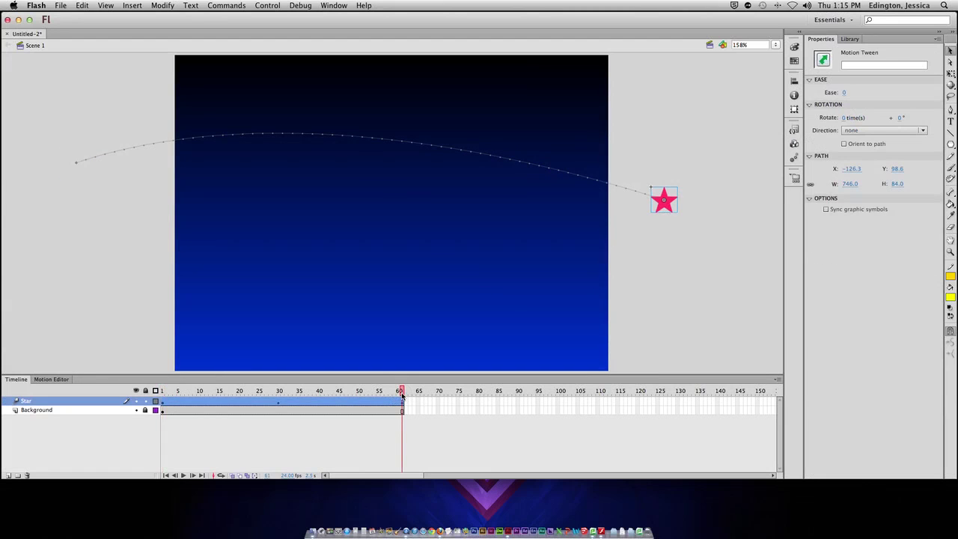
{"action": "left_click", "coordinate": [664, 210]}
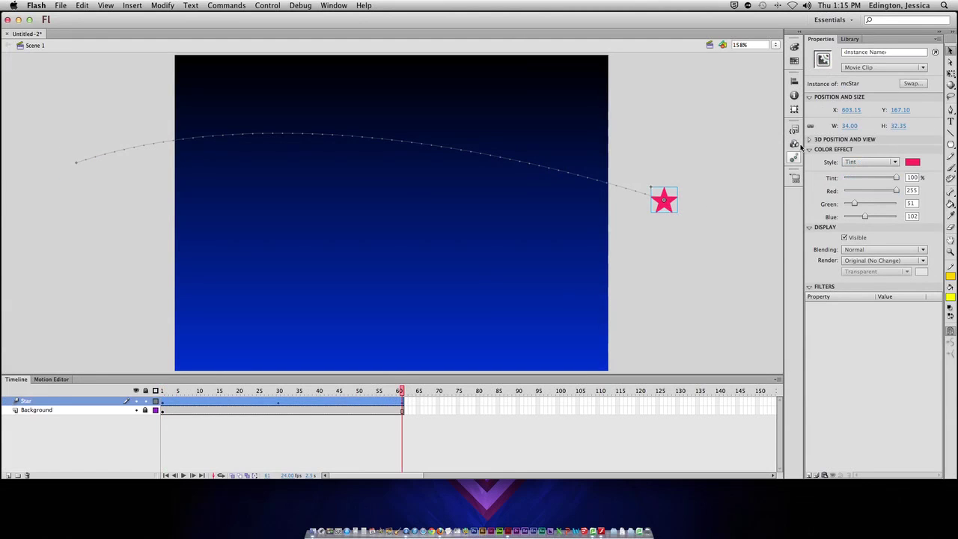
{"action": "left_click_drag", "start_coordinate": [848, 126], "coordinate": [902, 125]}
{"action": "mouse_move", "coordinate": [400, 400]}
{"action": "left_mouse_down"}
{"action": "mouse_move", "coordinate": [376, 391]}
{"action": "mouse_move", "coordinate": [146, 390]}
{"action": "mouse_move", "coordinate": [399, 391]}
{"action": "left_mouse_up"}
{"action": "left_click_drag", "start_coordinate": [410, 390], "coordinate": [146, 389]}
{"action": "left_click", "coordinate": [168, 403]}
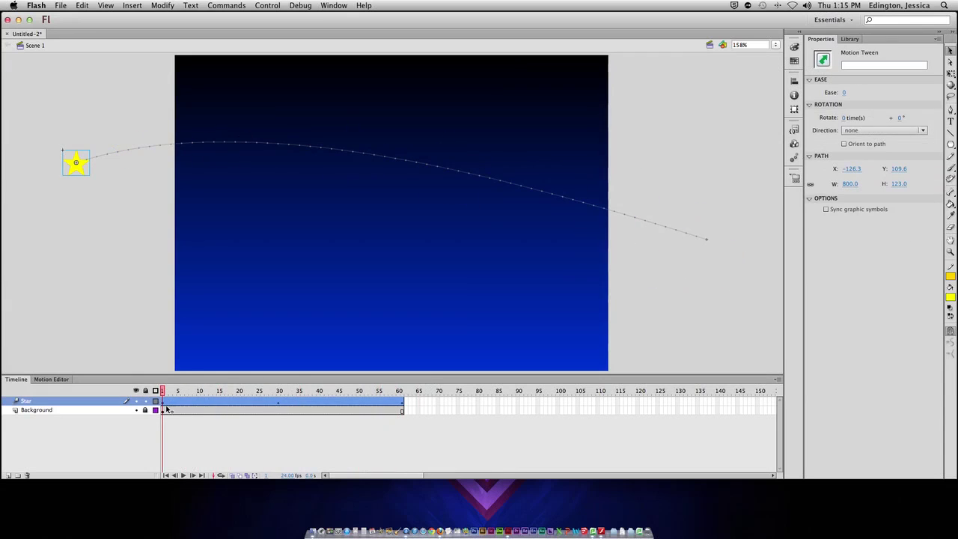
Step: Set the tween to rotate the star 6 times clockwise and check it in a test movie
{"action": "left_click", "coordinate": [403, 404]}
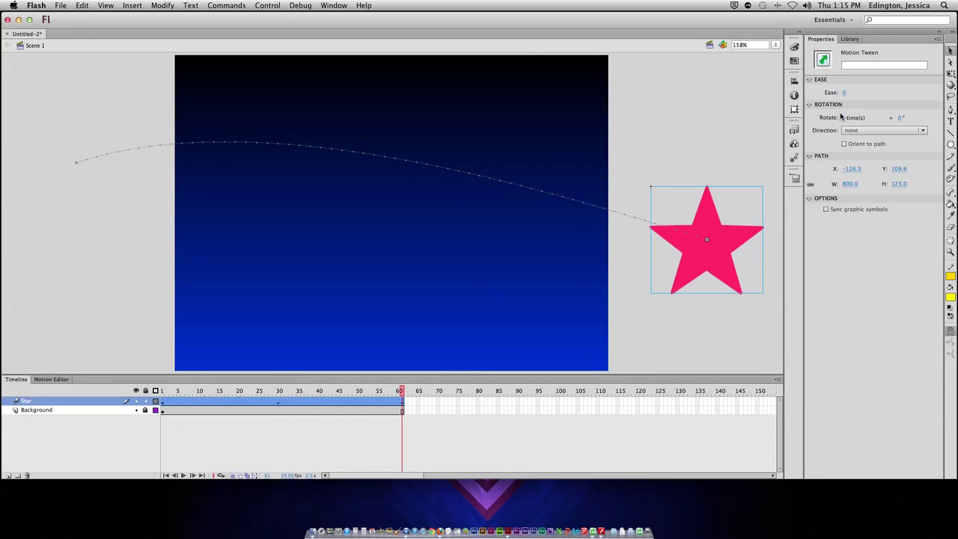
{"action": "left_click_drag", "start_coordinate": [844, 120], "coordinate": [850, 119]}
{"action": "key", "text": "super+Return"}
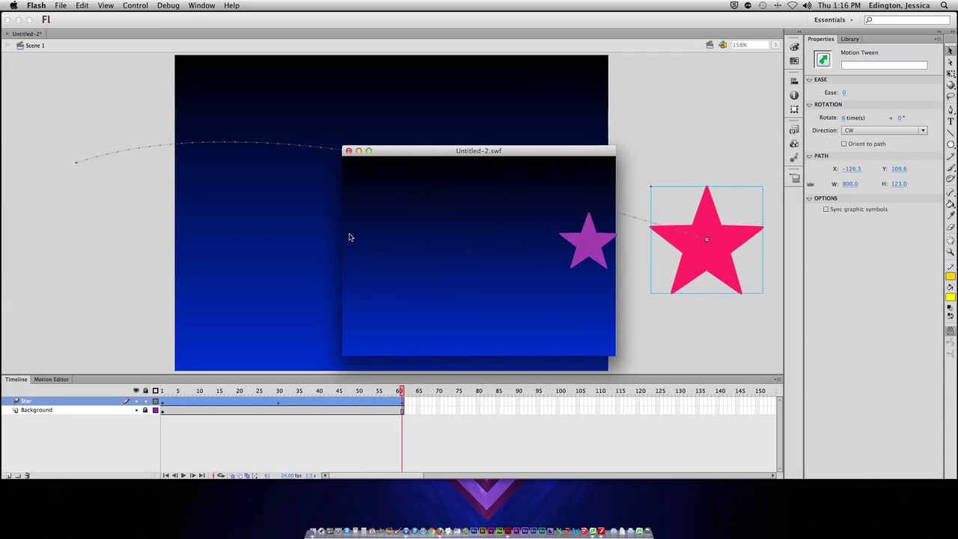
{"action": "left_click", "coordinate": [349, 151]}
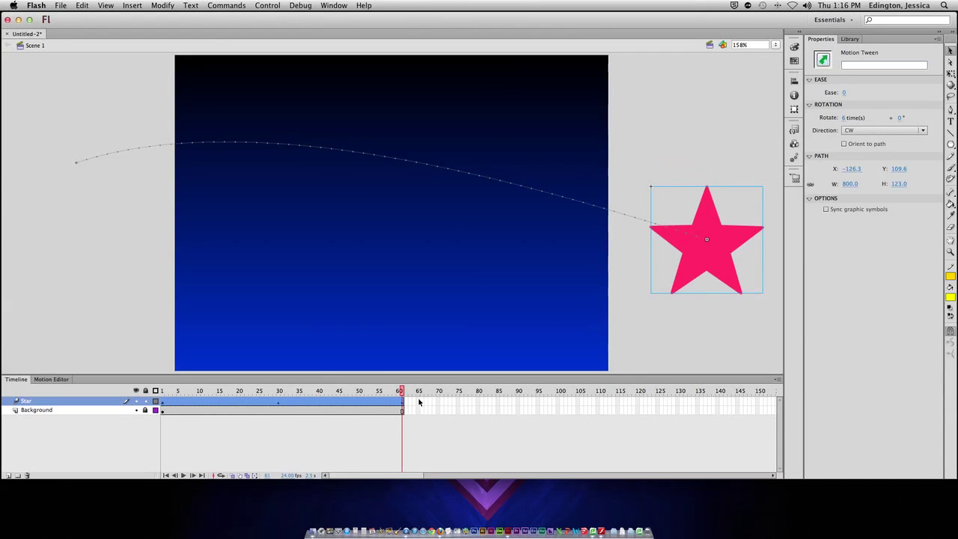
Step: Move the star's frame-61 end point left onto the stage and scrub the tween to check the arc
{"action": "left_click_drag", "start_coordinate": [680, 273], "coordinate": [547, 271]}
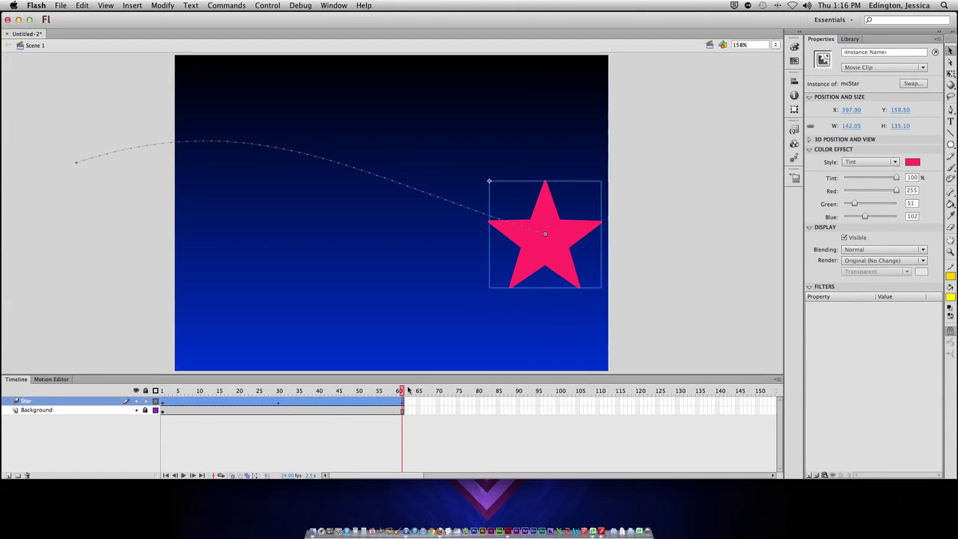
{"action": "mouse_move", "coordinate": [408, 390]}
{"action": "left_mouse_down"}
{"action": "mouse_move", "coordinate": [207, 391]}
{"action": "mouse_move", "coordinate": [402, 396]}
{"action": "left_mouse_up"}
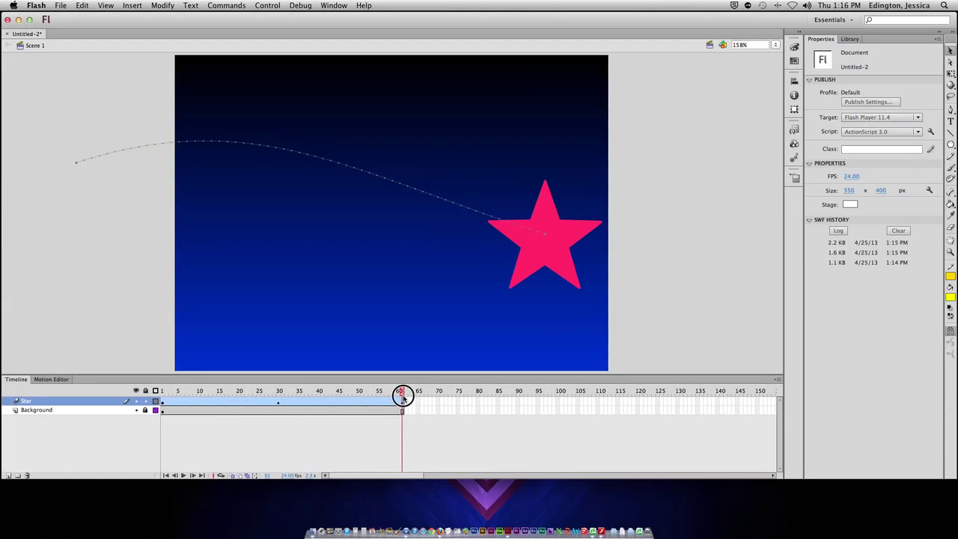
{"action": "left_click", "coordinate": [402, 402]}
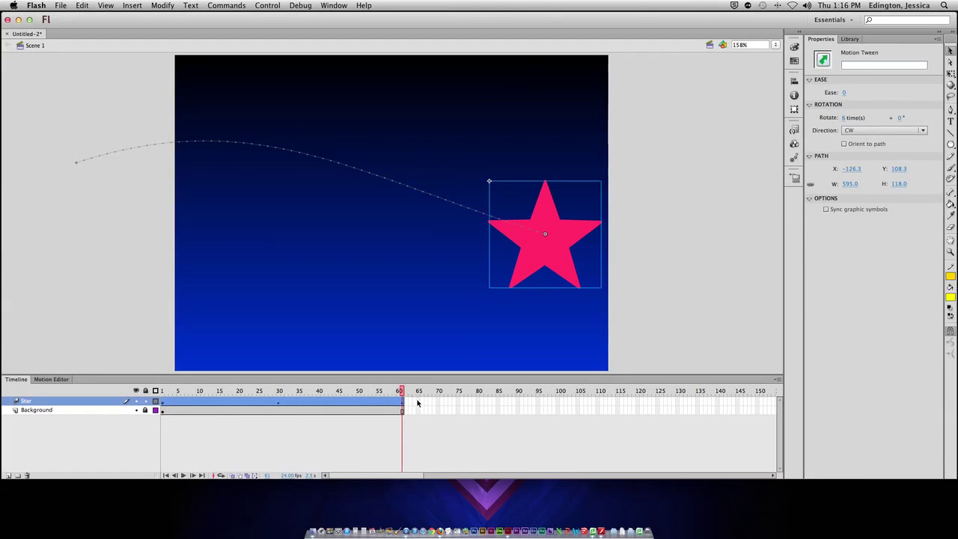
Step: Extend the Star and Background layers to frame 90 and preview the animation as a test movie
{"action": "left_click", "coordinate": [518, 409]}
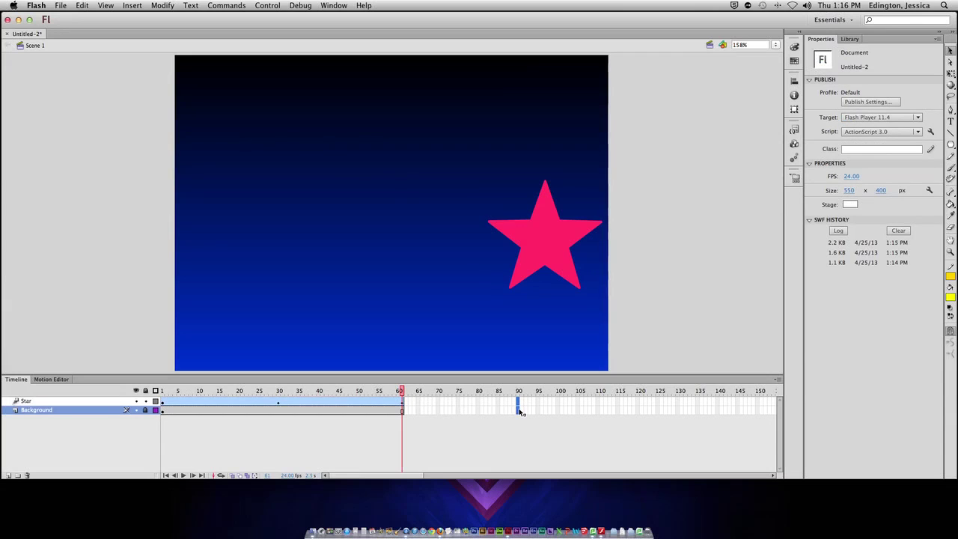
{"action": "key", "text": "F5"}
{"action": "left_click_drag", "start_coordinate": [518, 391], "coordinate": [405, 394]}
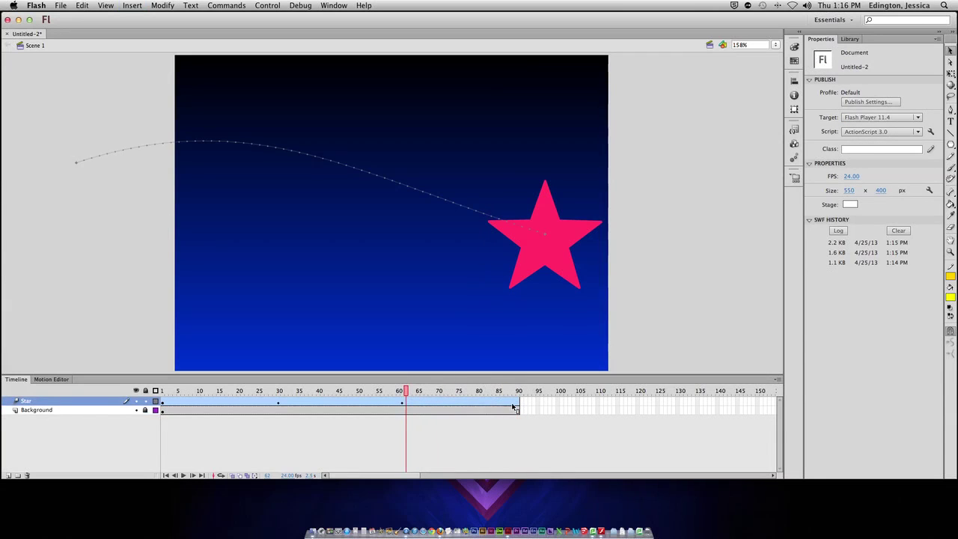
{"action": "key", "text": "super+Return"}
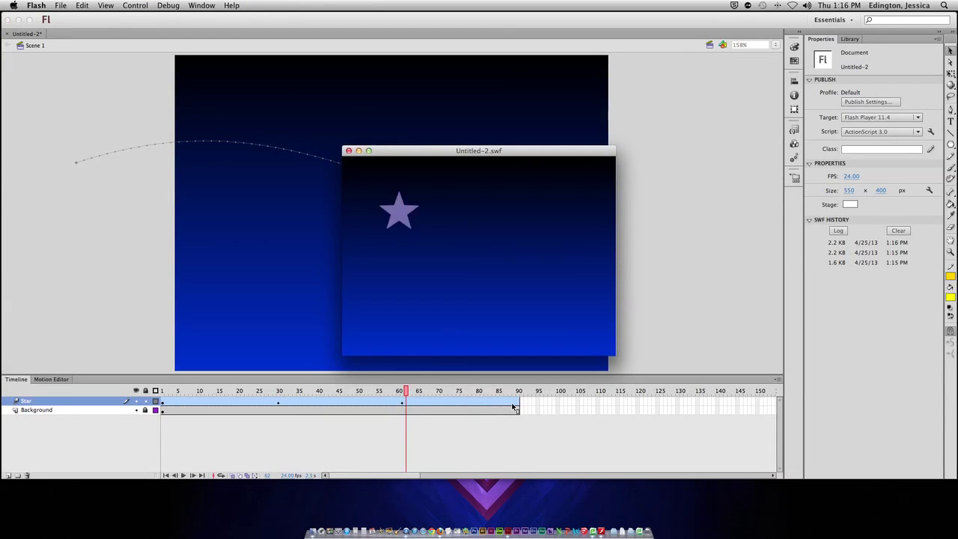